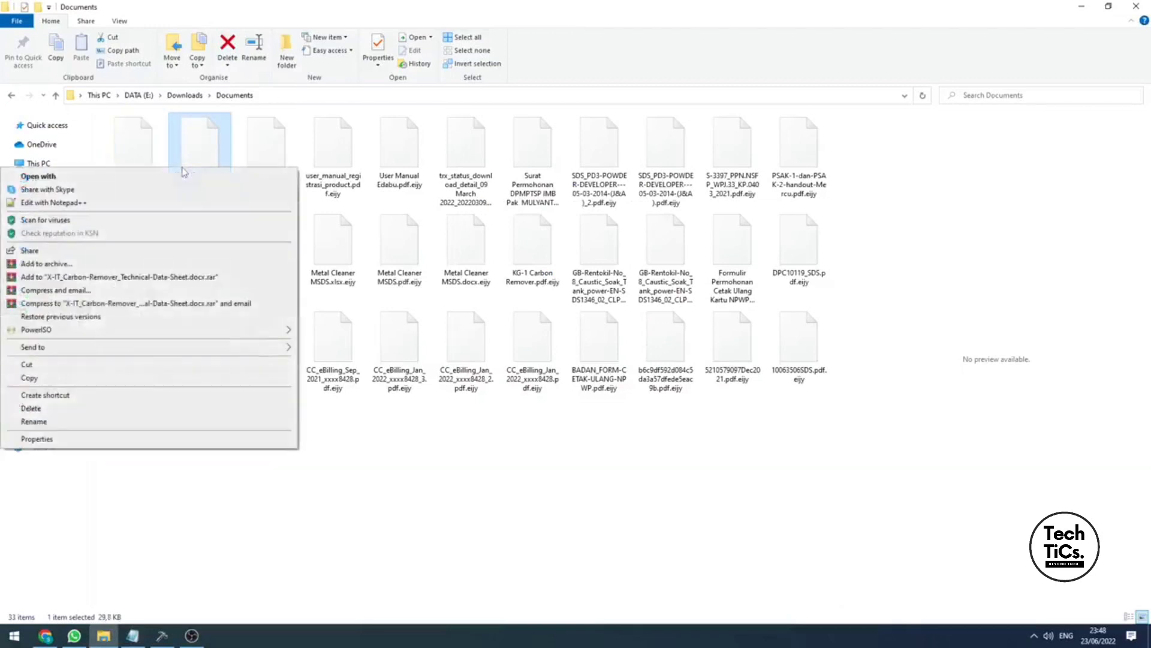
Try to open the encrypted .eijy files in the Documents folder, including what-affects-audit-delay-in-indonesia.pdf.eijy.
double_click(188, 146)
left_click(276, 158)
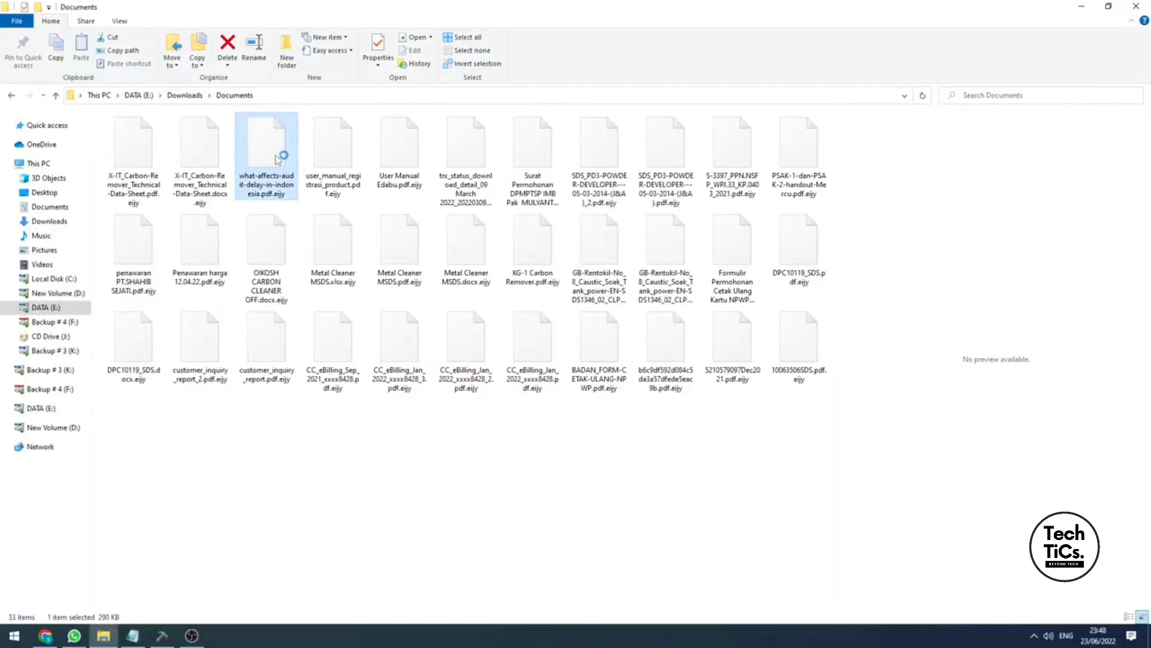
key("Escape")
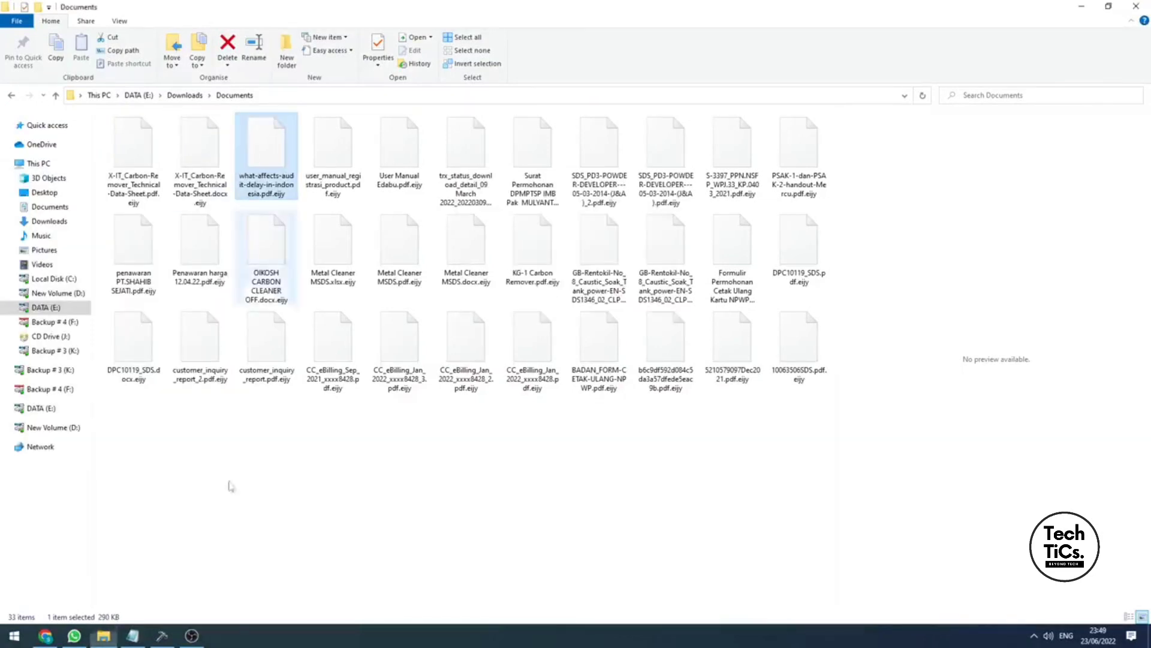
Switch to the Decryption tool and decrypt the Documents folder inside Downloads on drive E:.
left_click(168, 635)
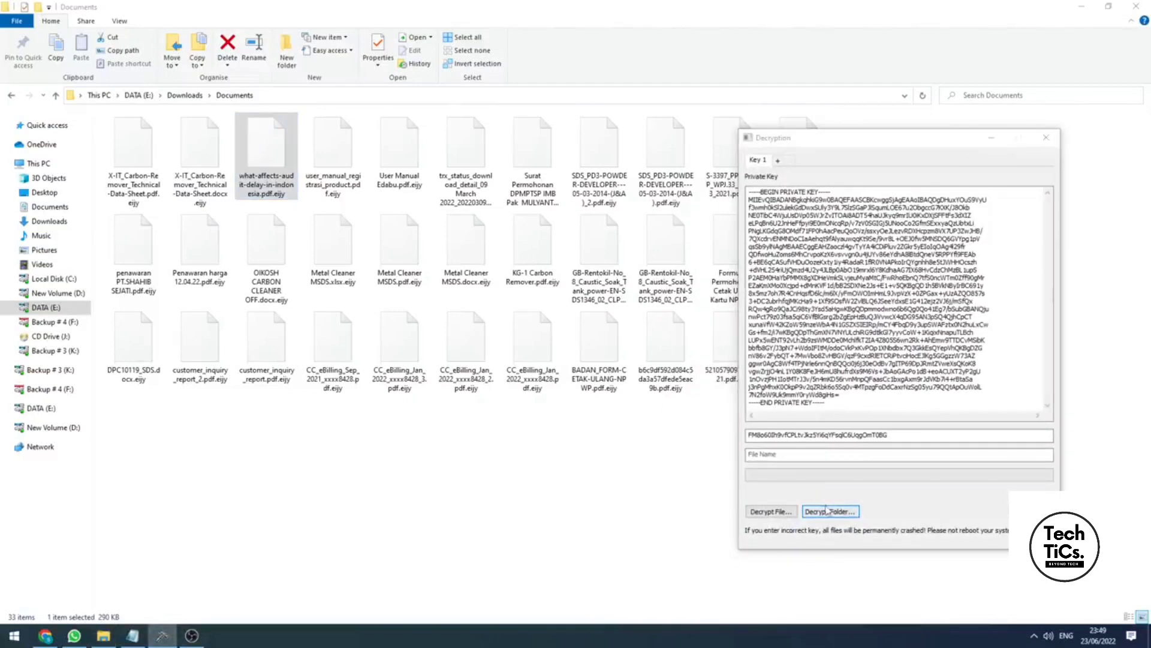
left_click(830, 511)
left_click(719, 178)
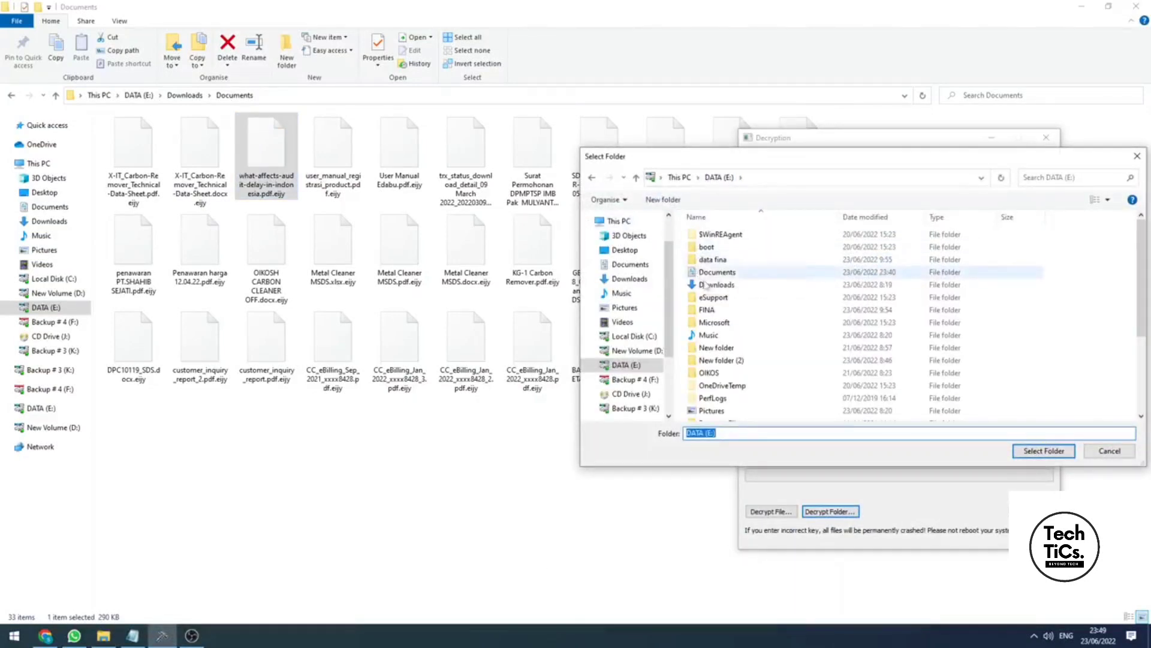
double_click(711, 233)
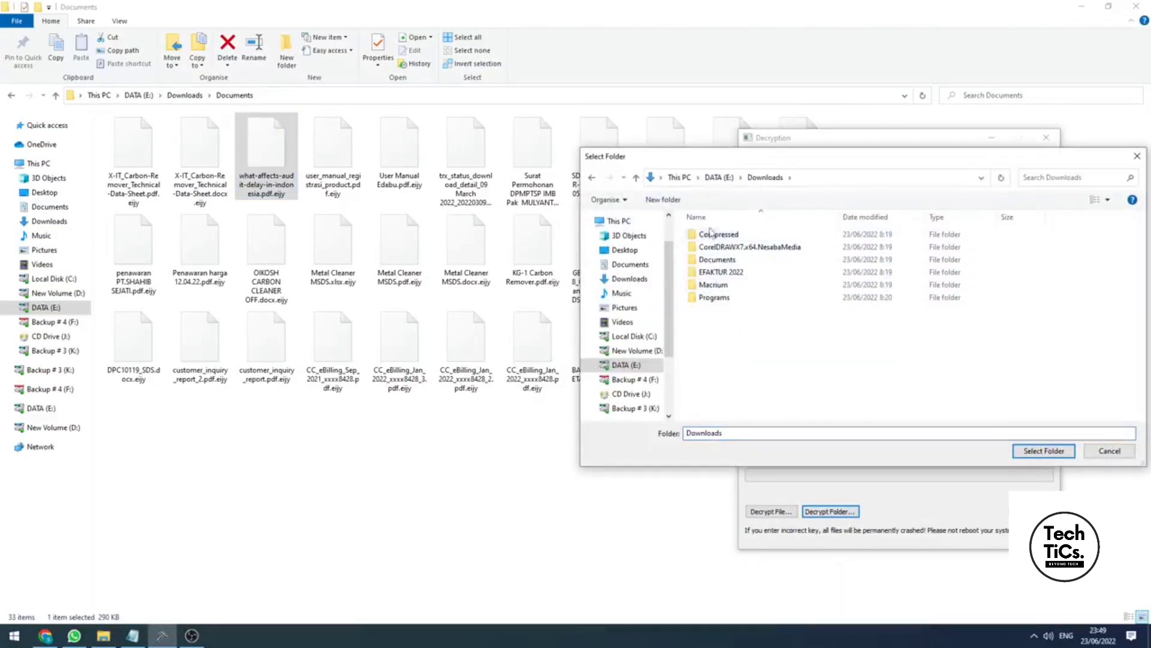
left_click(717, 259)
left_click(1042, 451)
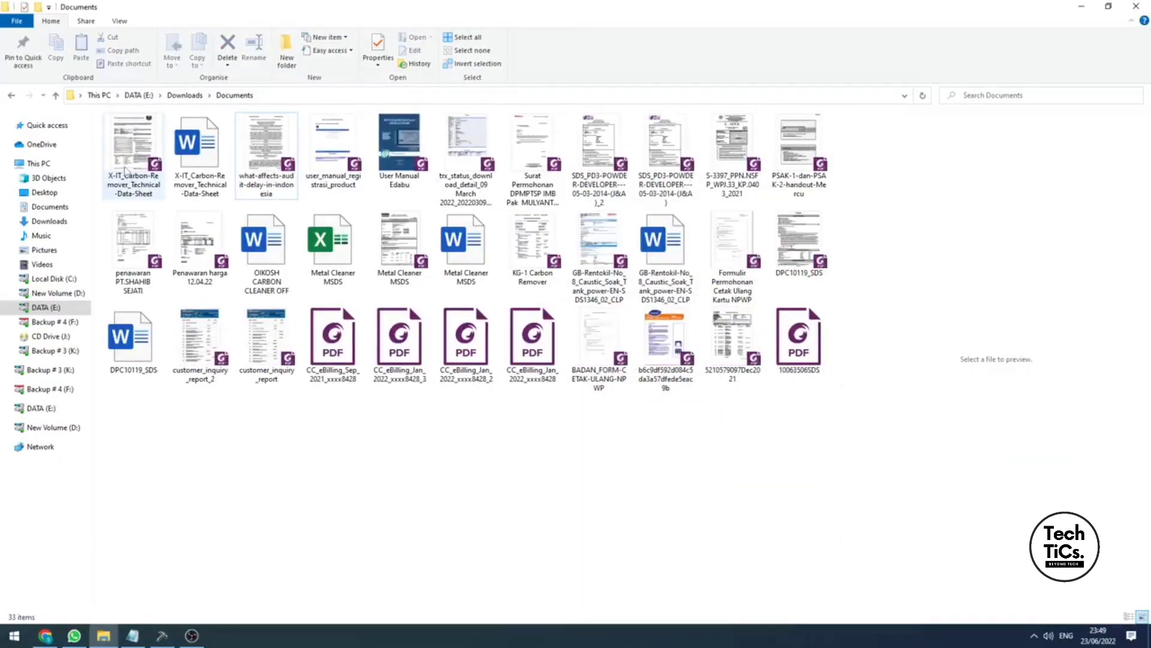
View the decrypted X-IT_Carbon-Remover_Technical-Data-Sheet PDF to check its contents, and close it.
double_click(126, 171)
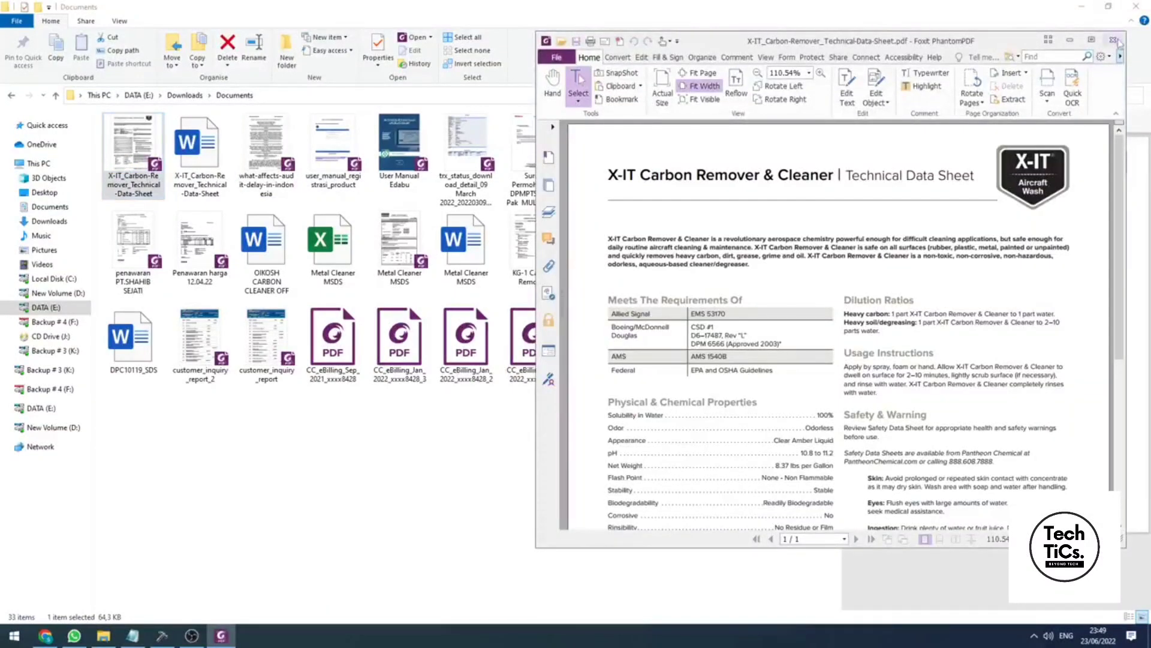
left_click(1114, 41)
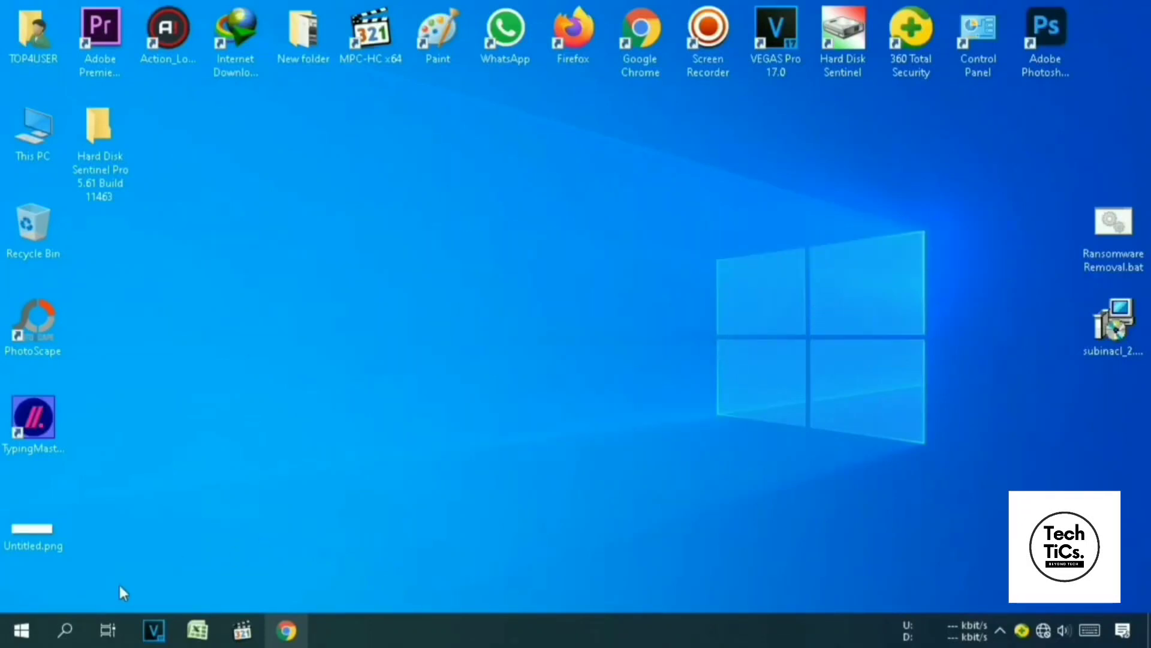
Find the folder options through Windows search and set File Explorer to show hidden files, folders, and drives.
left_click(73, 630)
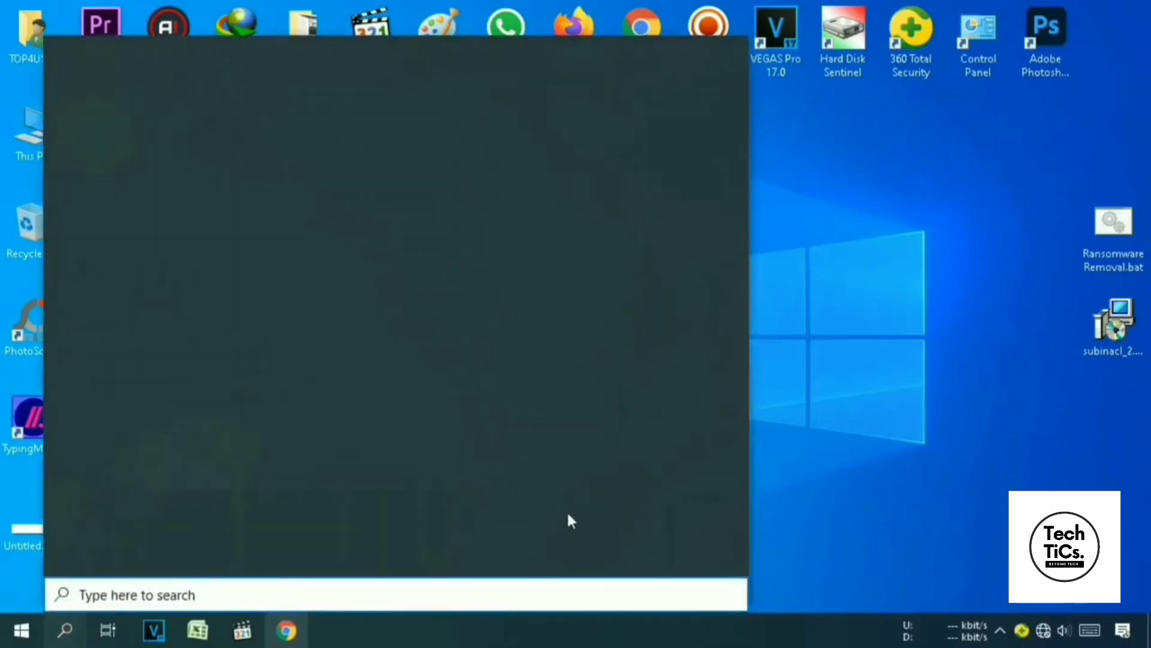
type("folder")
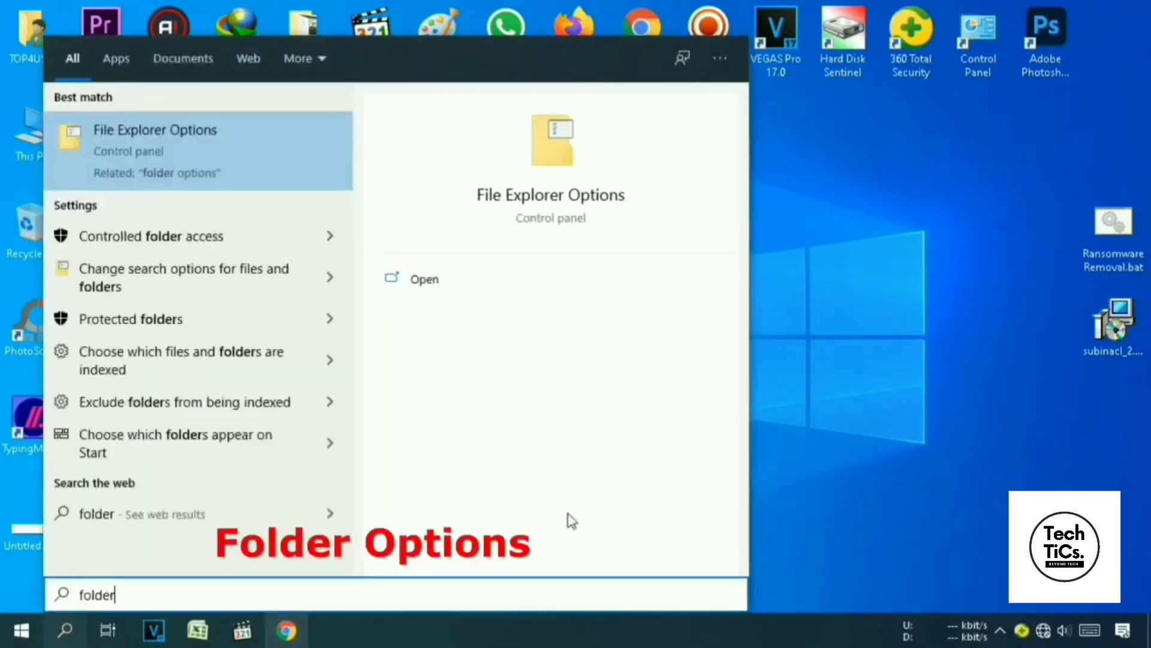
type(" options")
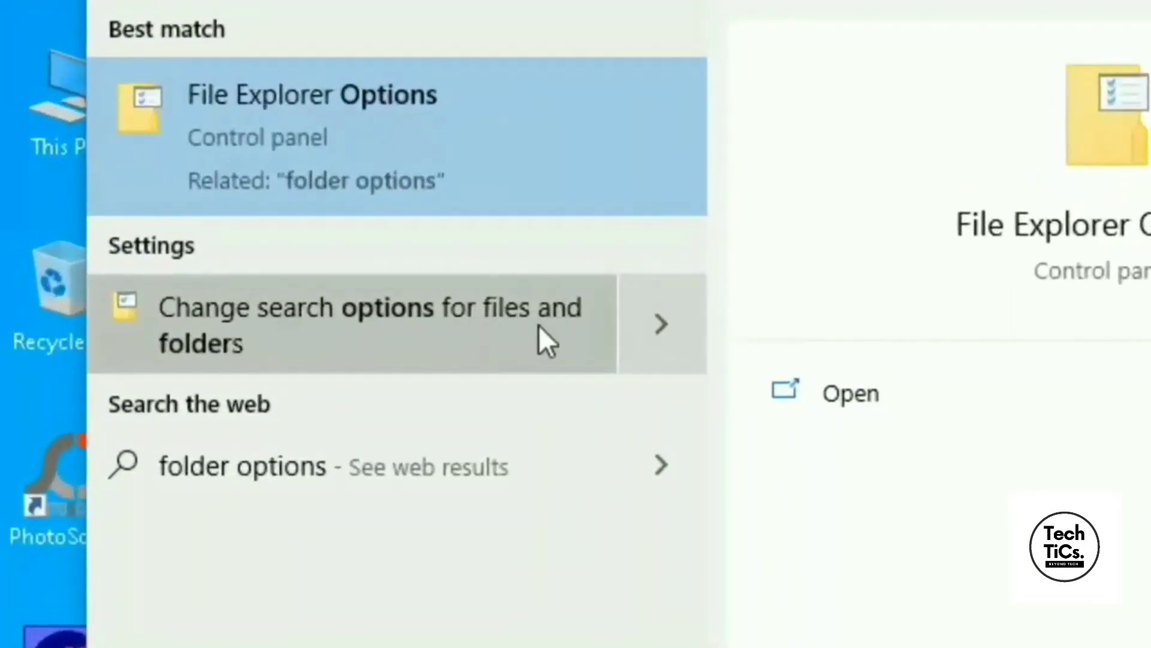
left_click(427, 325)
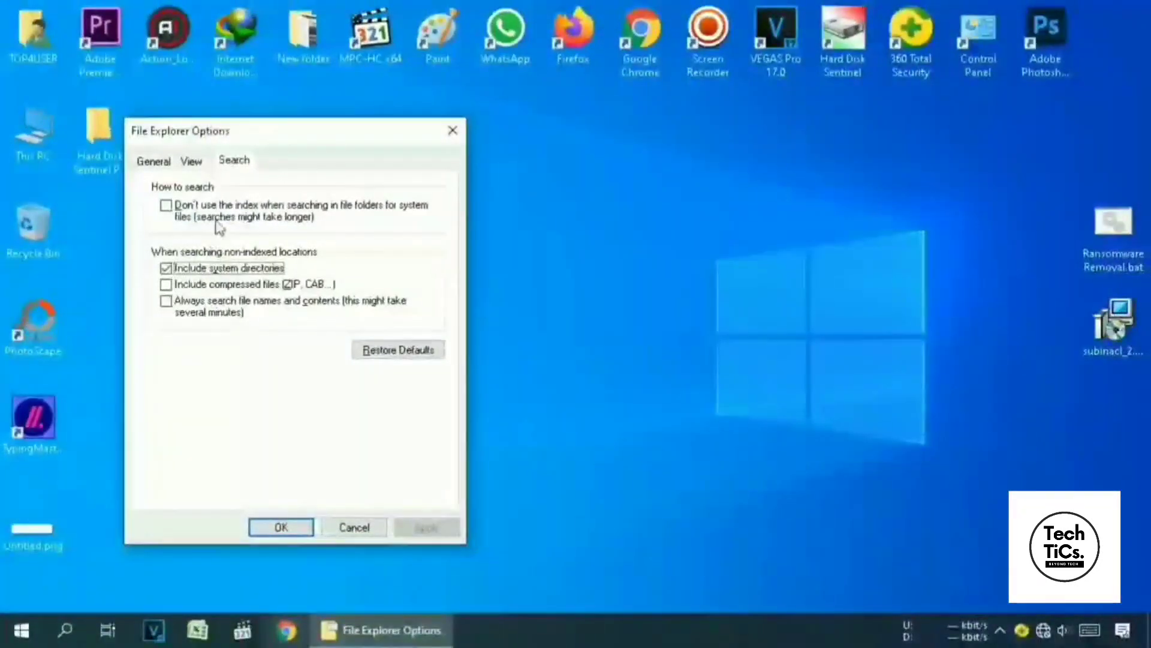
left_click_drag(199, 131, 287, 130)
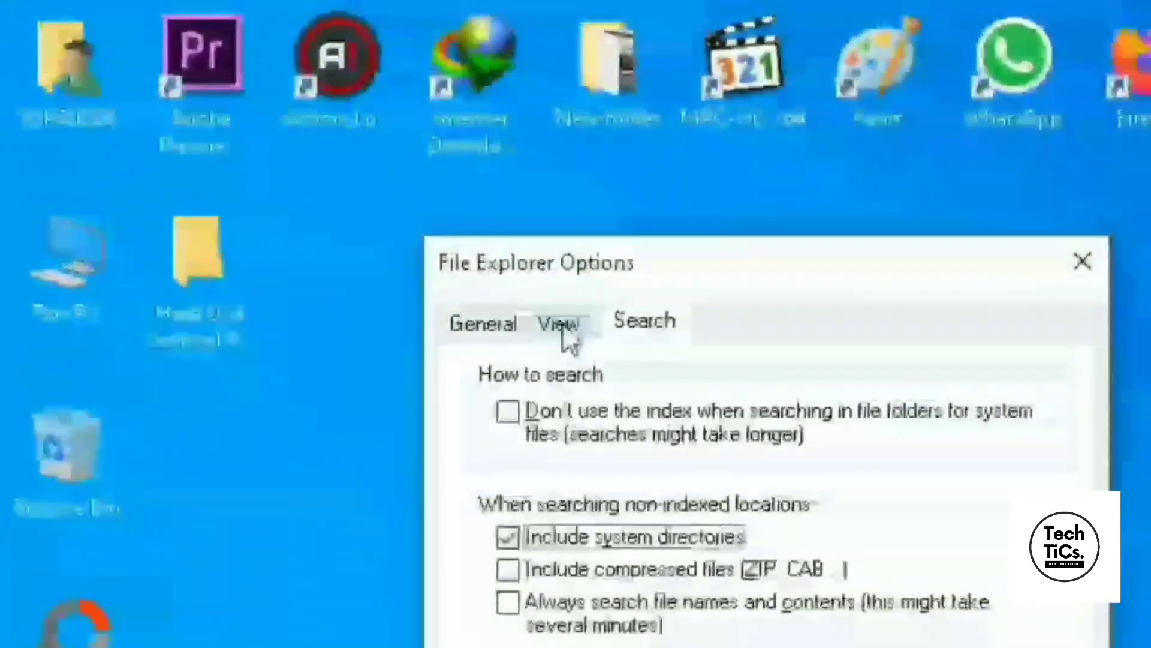
left_click(279, 162)
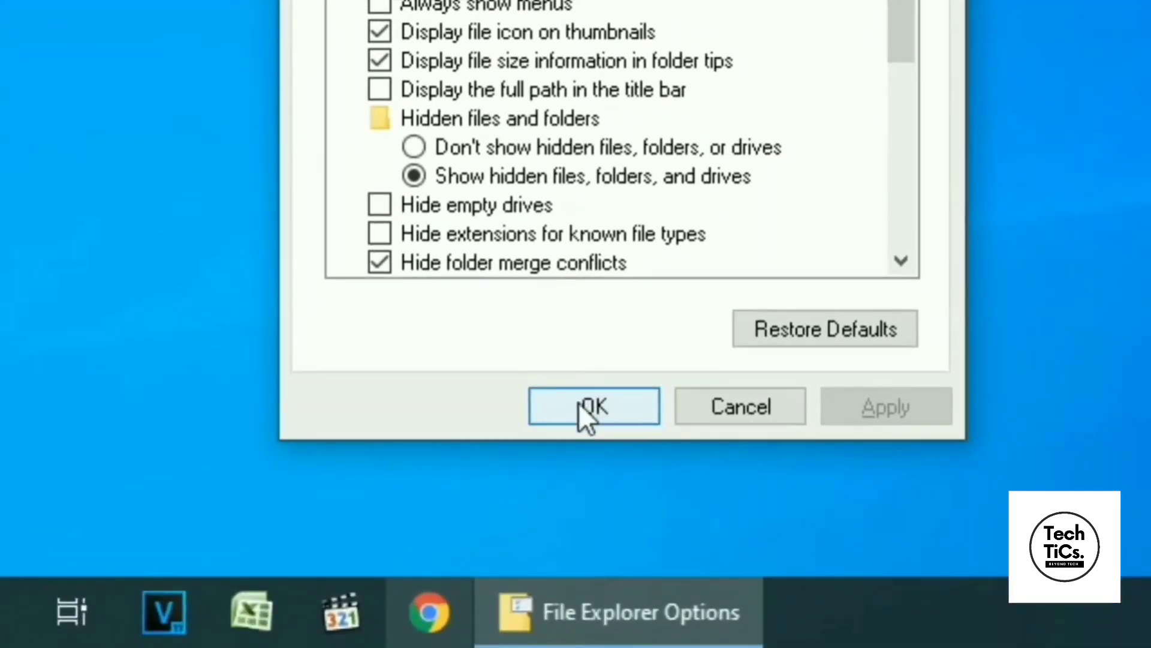
left_click(590, 548)
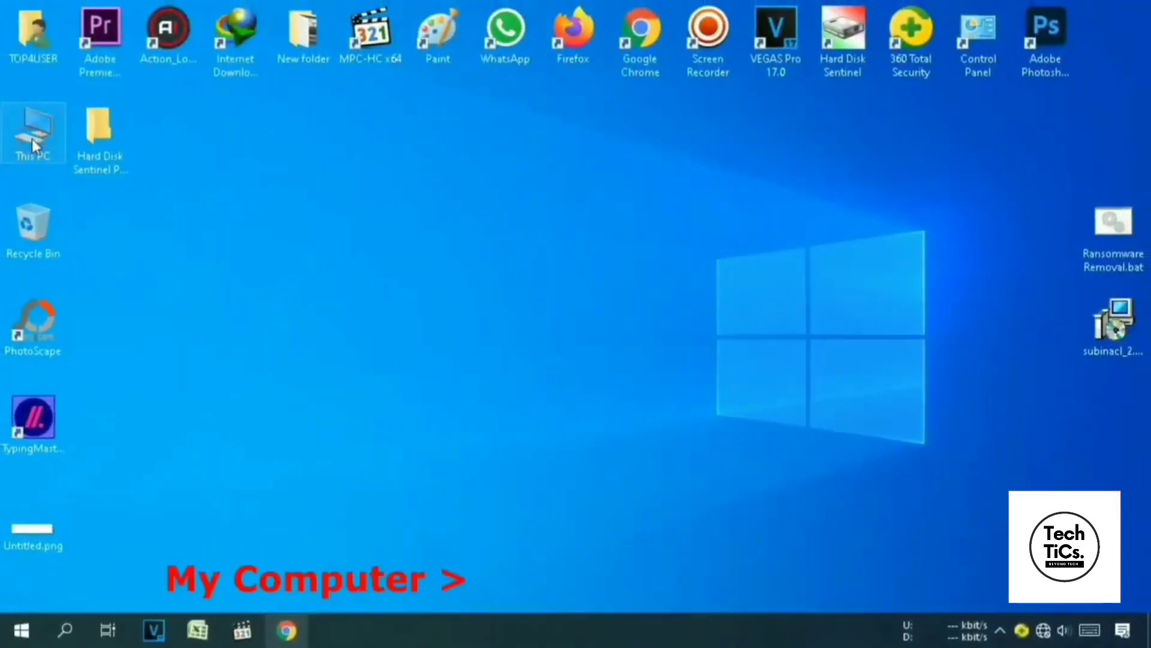
Browse from This PC to the folder C:\Windows\System32\drivers\etc.
double_click(32, 140)
double_click(239, 353)
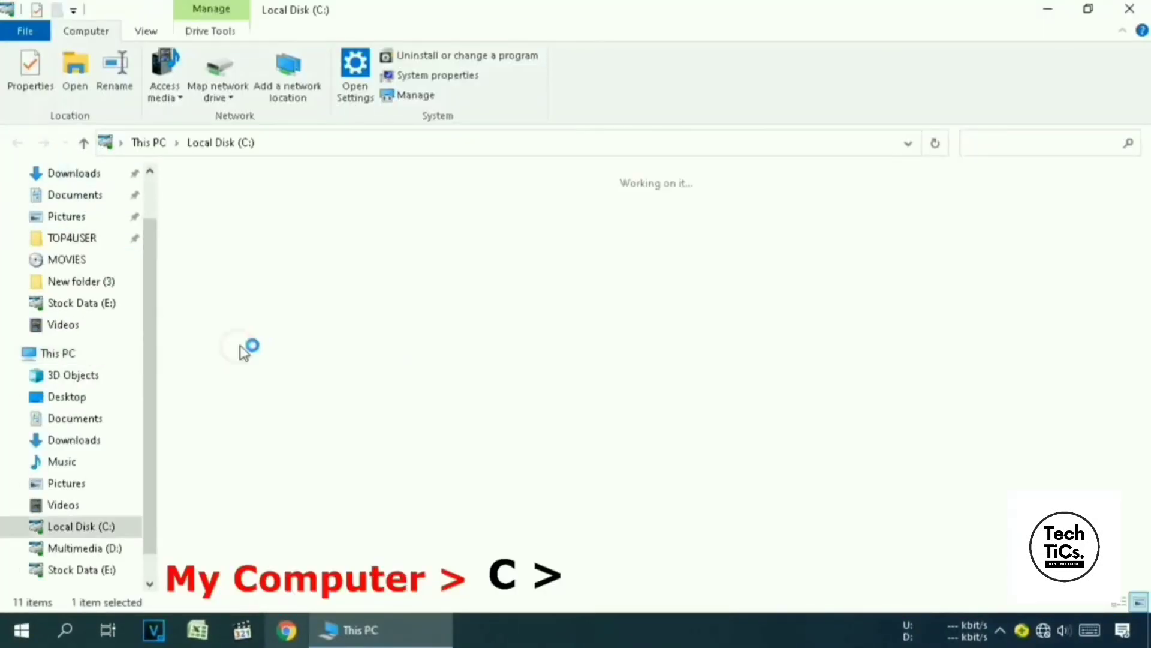
double_click(597, 345)
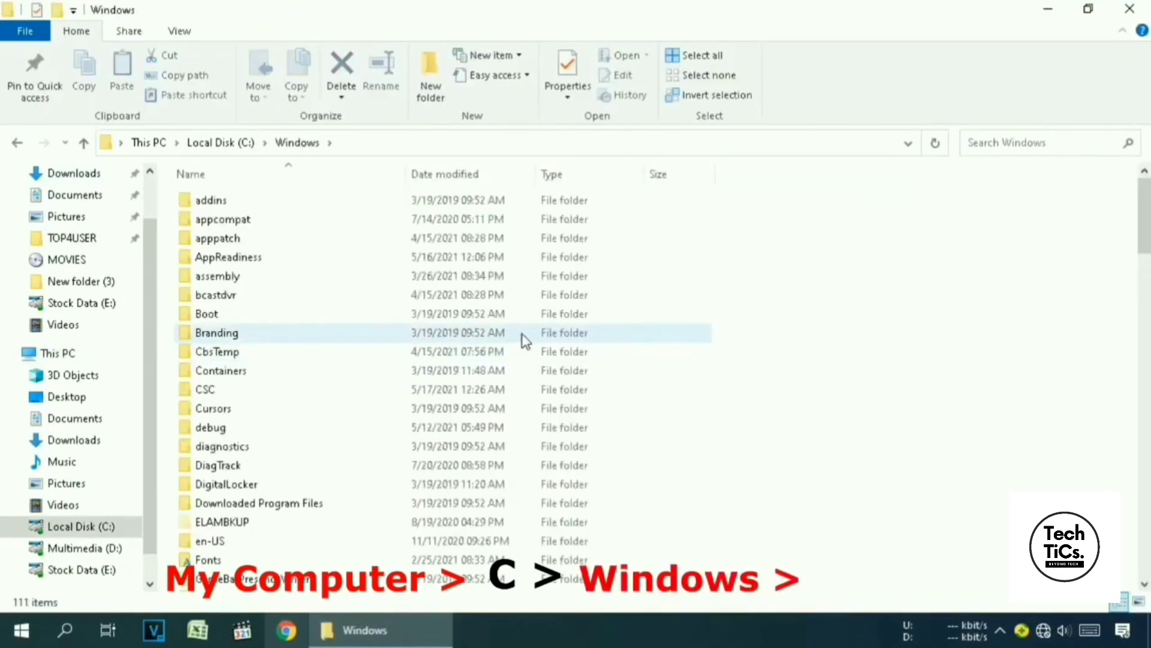
key("s")
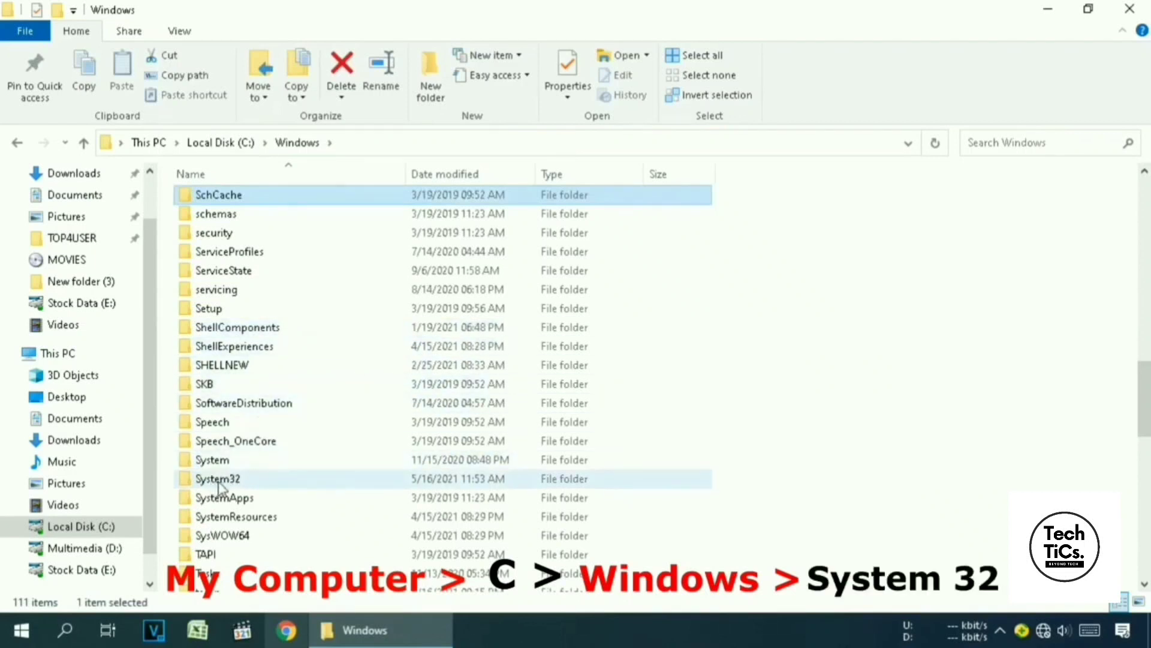
double_click(310, 478)
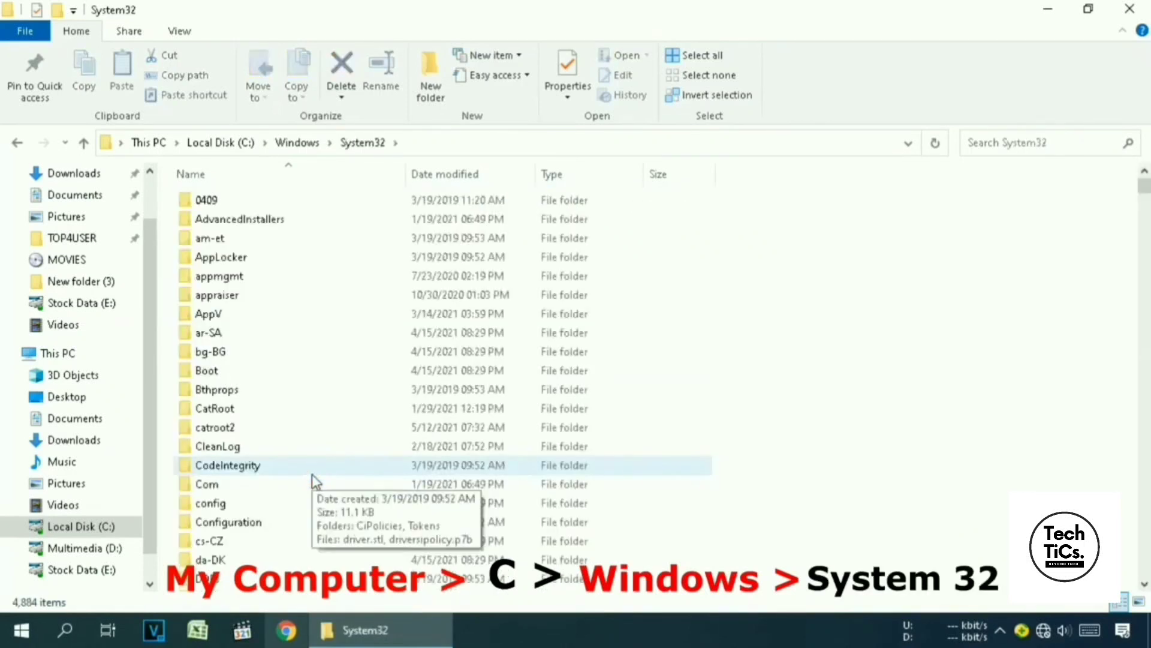
key("d")
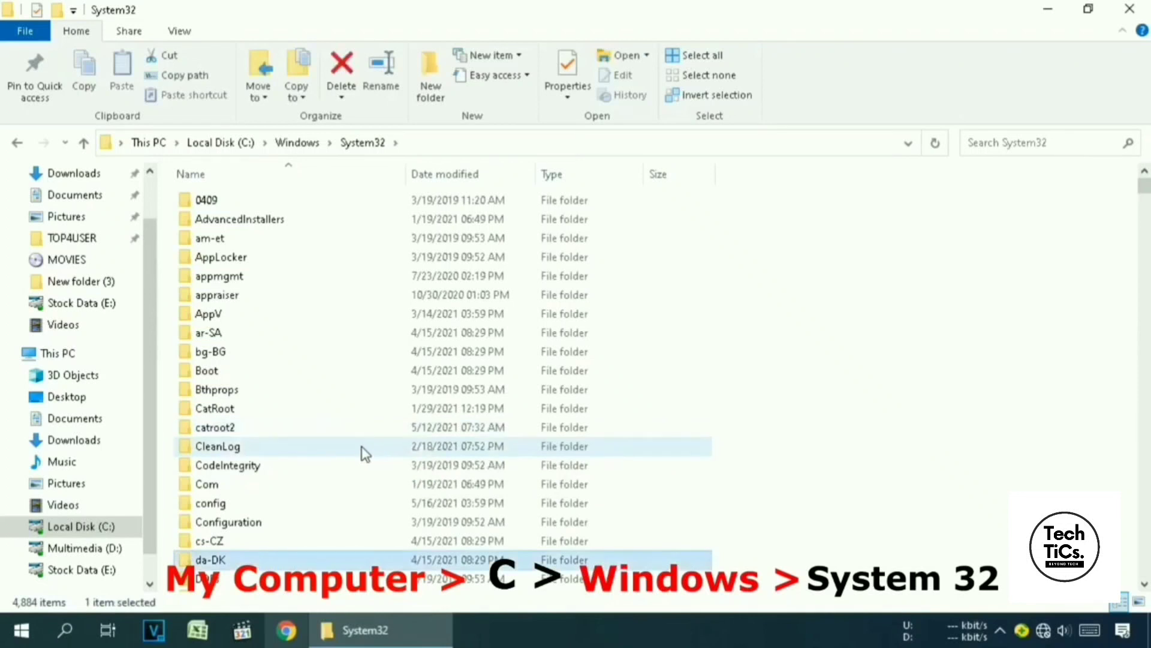
scroll(359, 447, "down", 4)
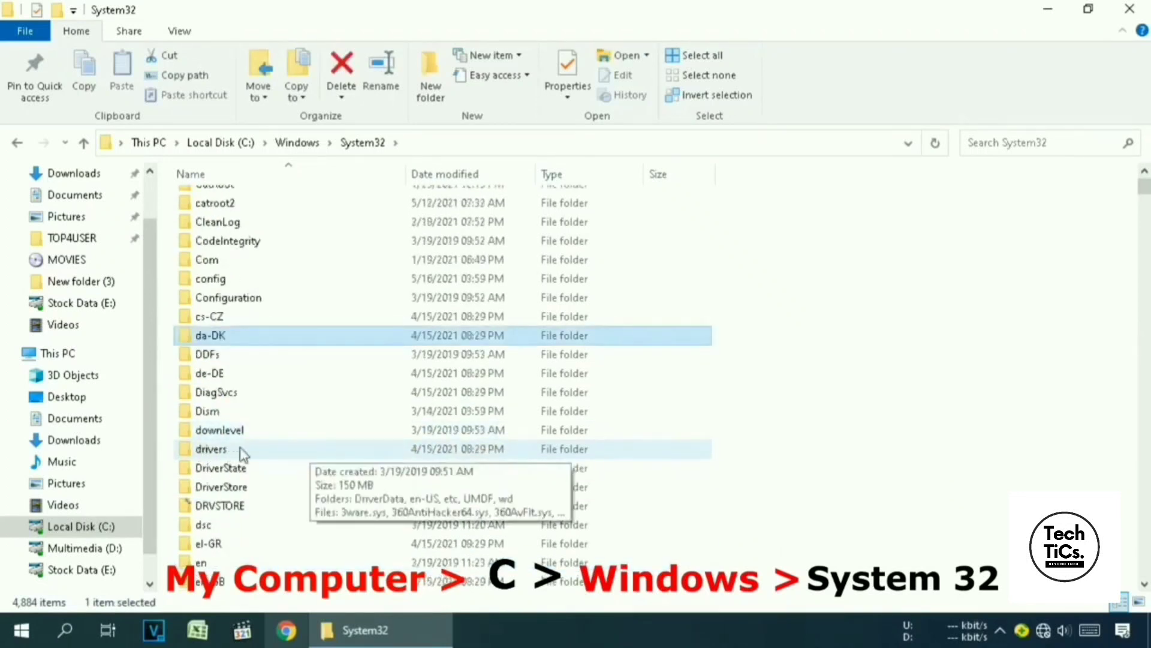
double_click(345, 449)
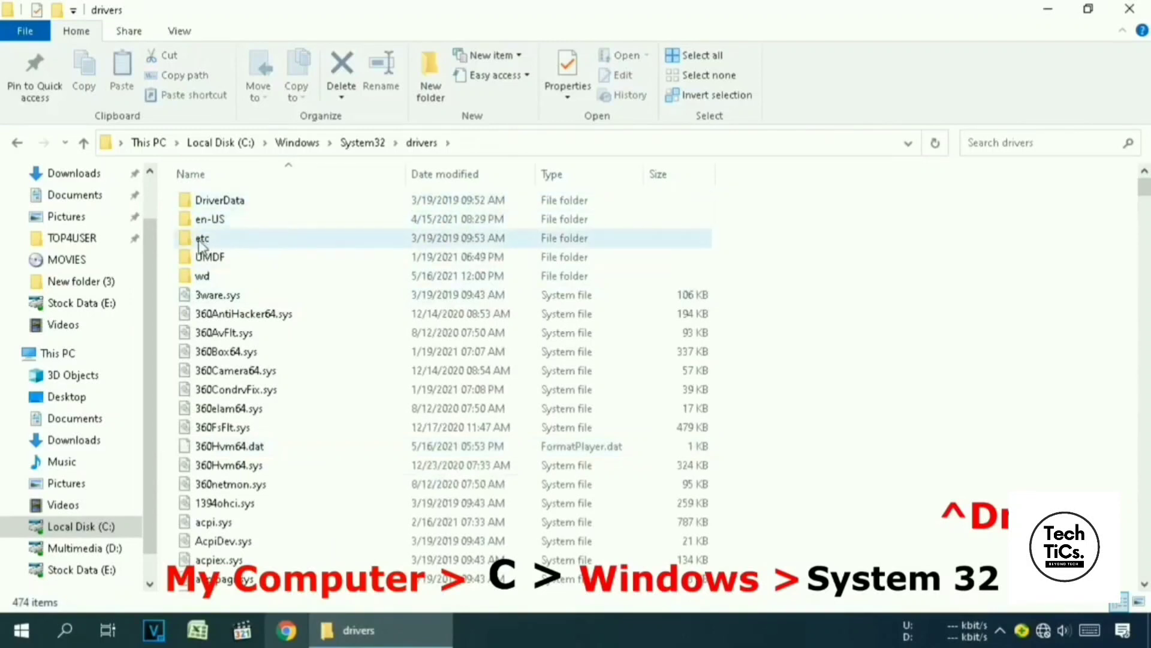
double_click(292, 237)
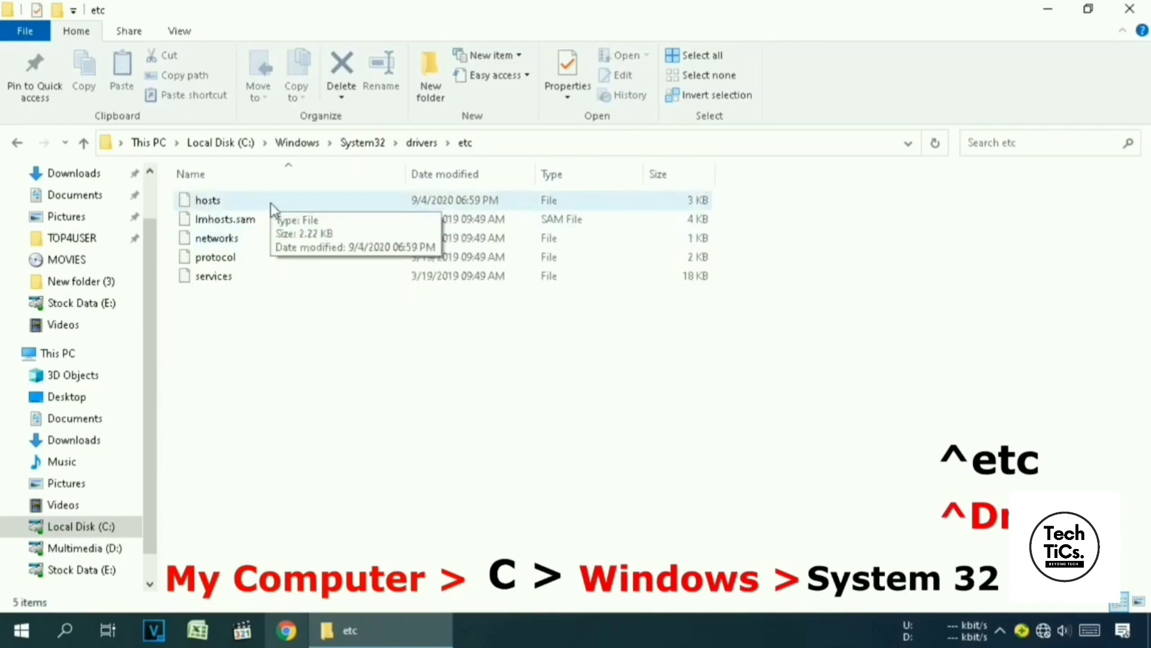
Open the hosts file in Notepad and maximize its window.
double_click(235, 200)
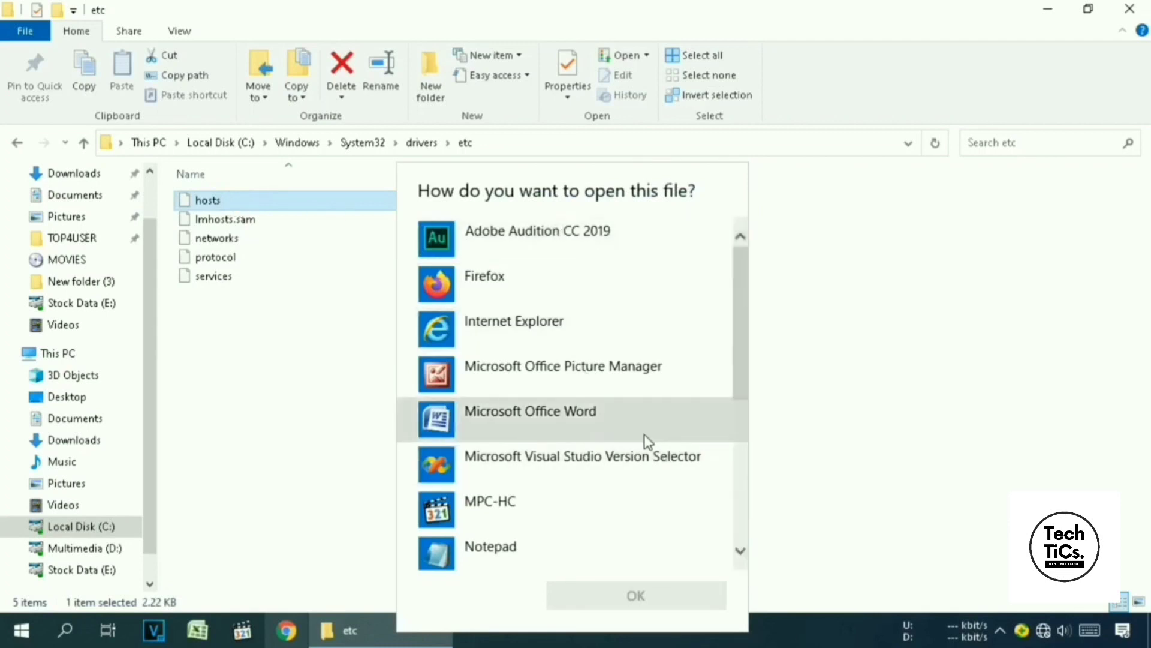
left_click(543, 547)
left_click(693, 600)
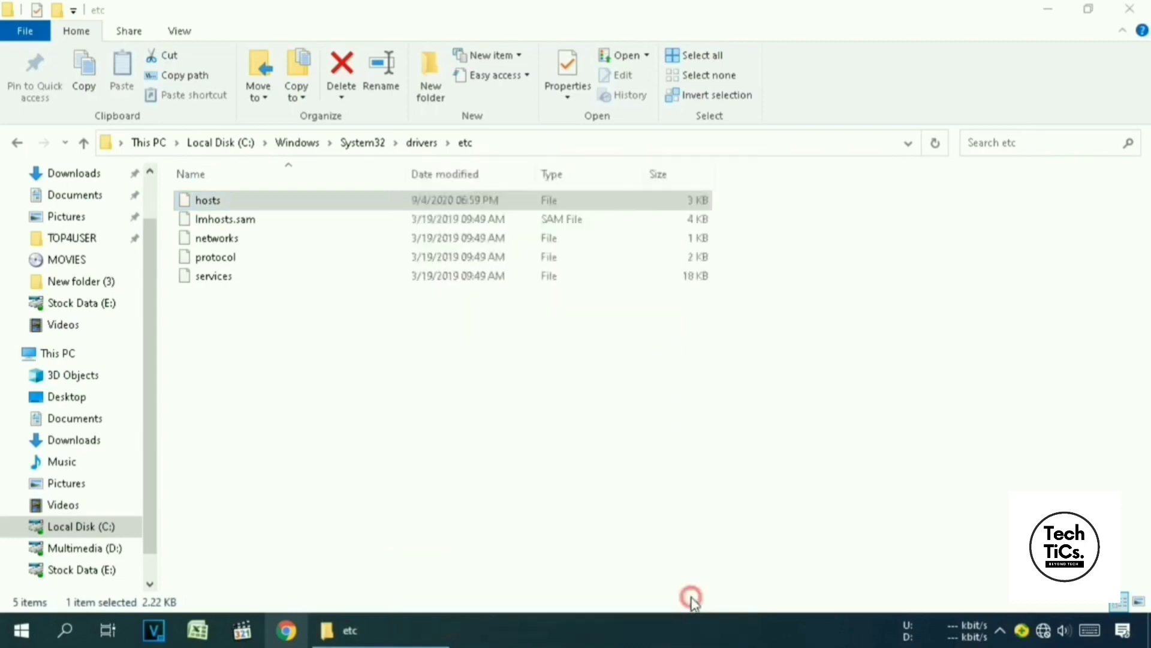
left_click_drag(999, 141, 768, 47)
left_click(918, 52)
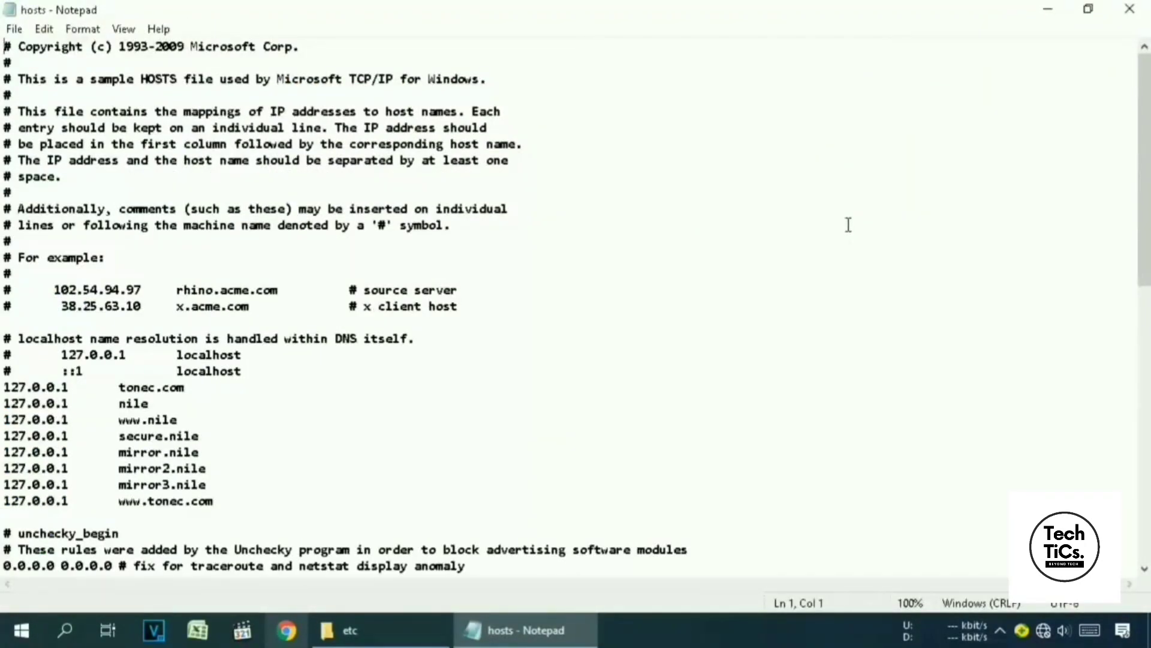
Delete all entries below the commented localhost lines in the hosts file, from 127.0.0.1 tonec.com through # unchecky_end.
left_click(6, 387)
left_click_drag(6, 387, 240, 592)
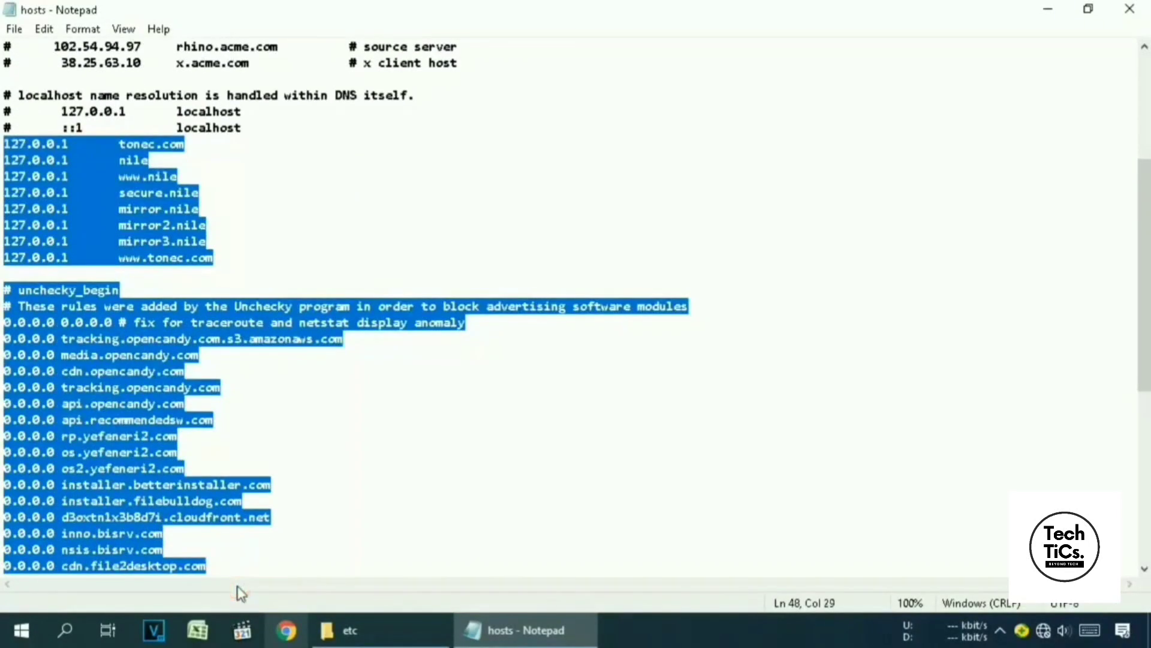
key("Delete")
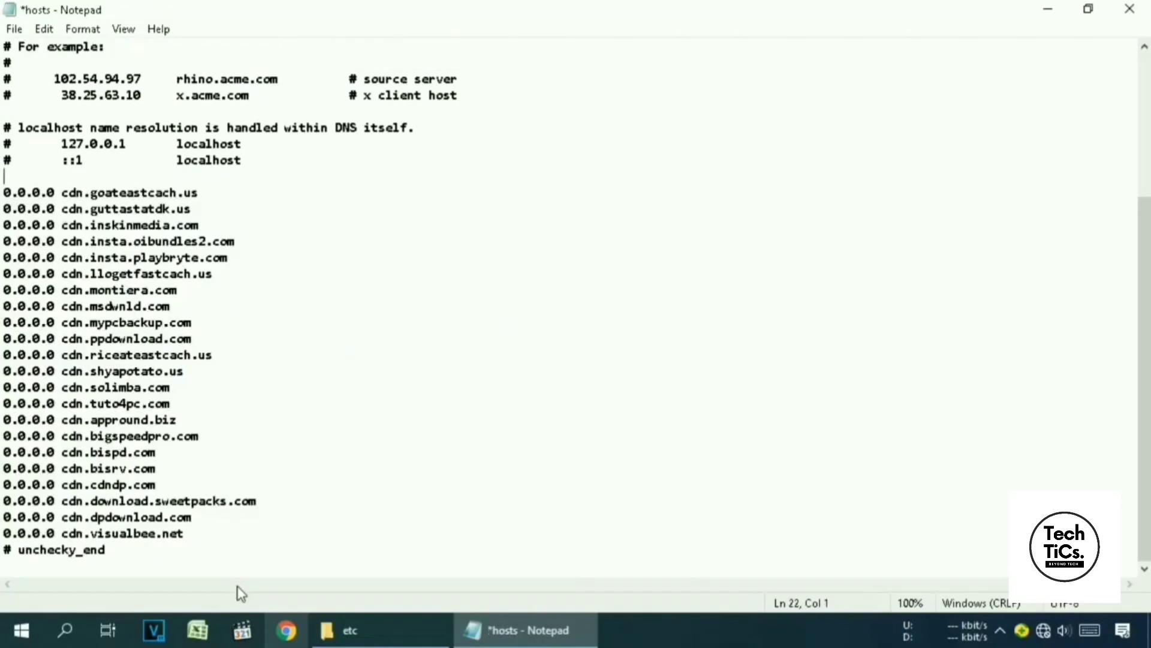
left_click_drag(5, 192, 342, 632)
key("Delete")
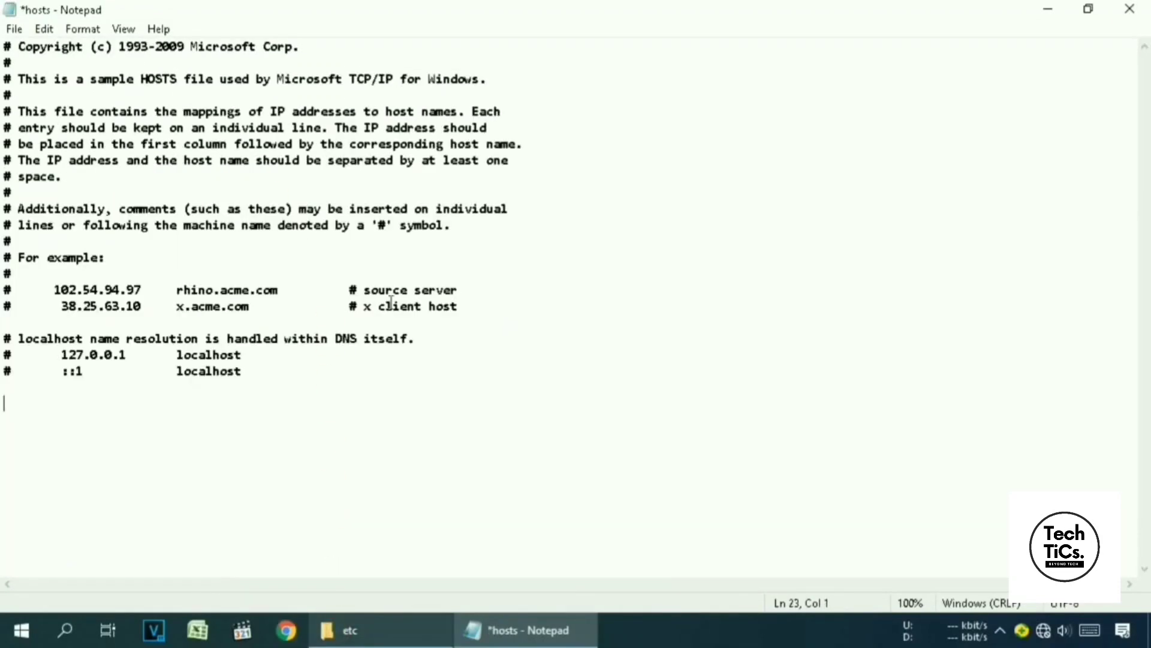
Keep the edited hosts file open without saving it, and minimize the Notepad and etc folder windows.
left_click(1130, 9)
left_click(525, 325)
left_click(1048, 9)
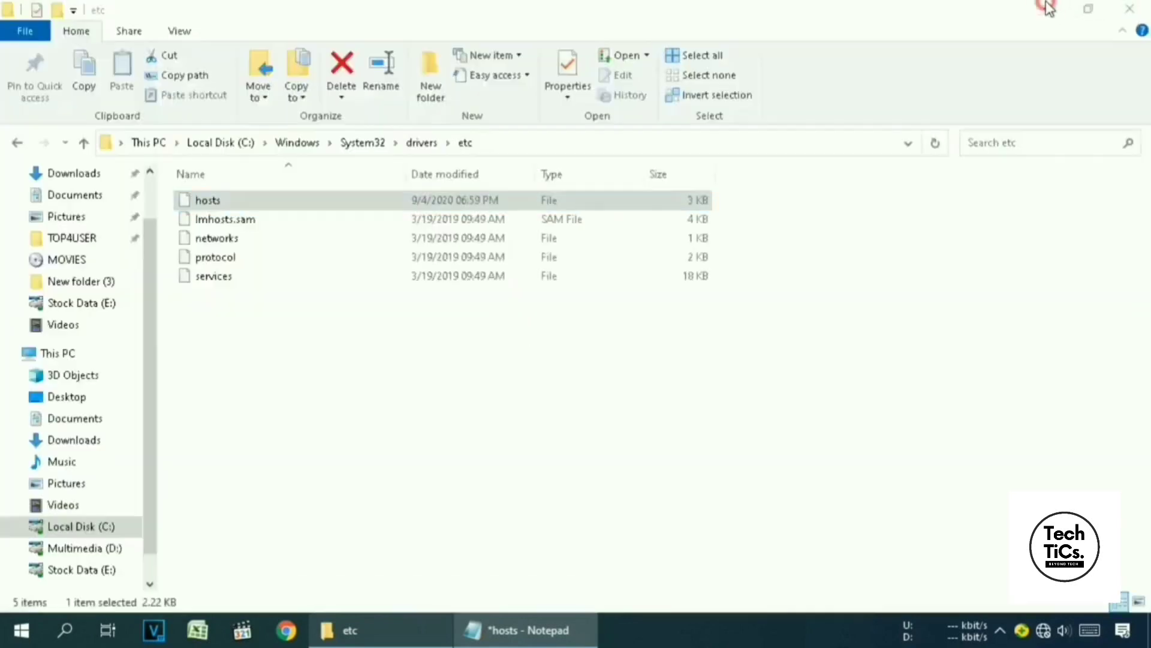
left_click(1047, 8)
Open the Windows Prefetch folder by running the command prefetch from the Run dialog.
left_click(68, 628)
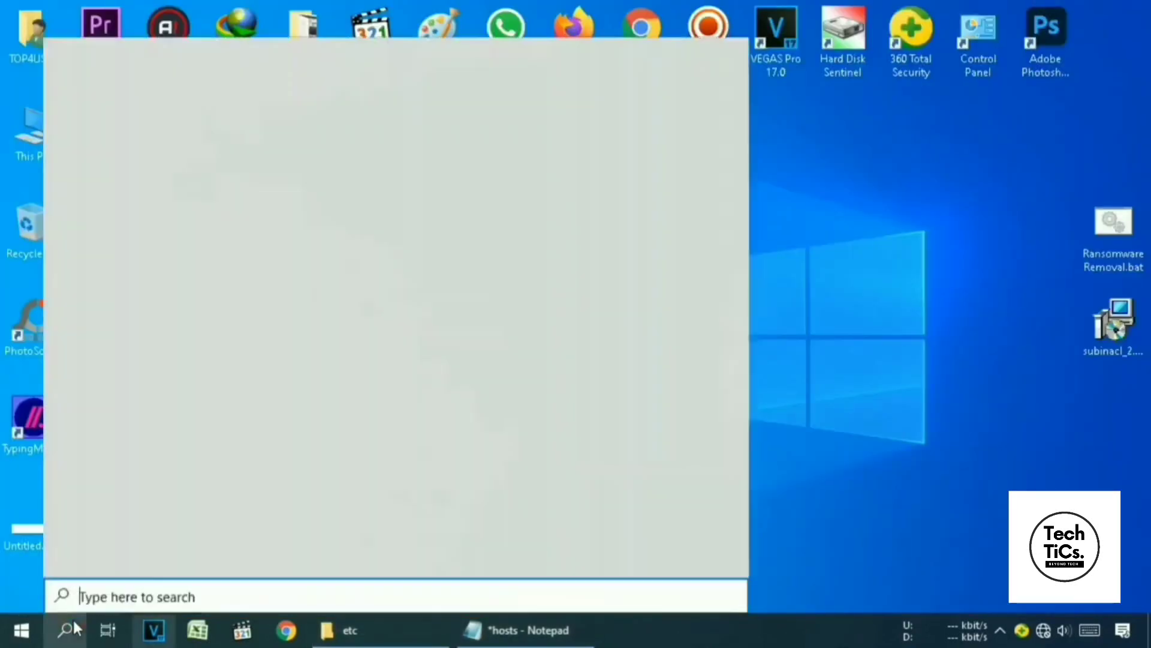
type("run")
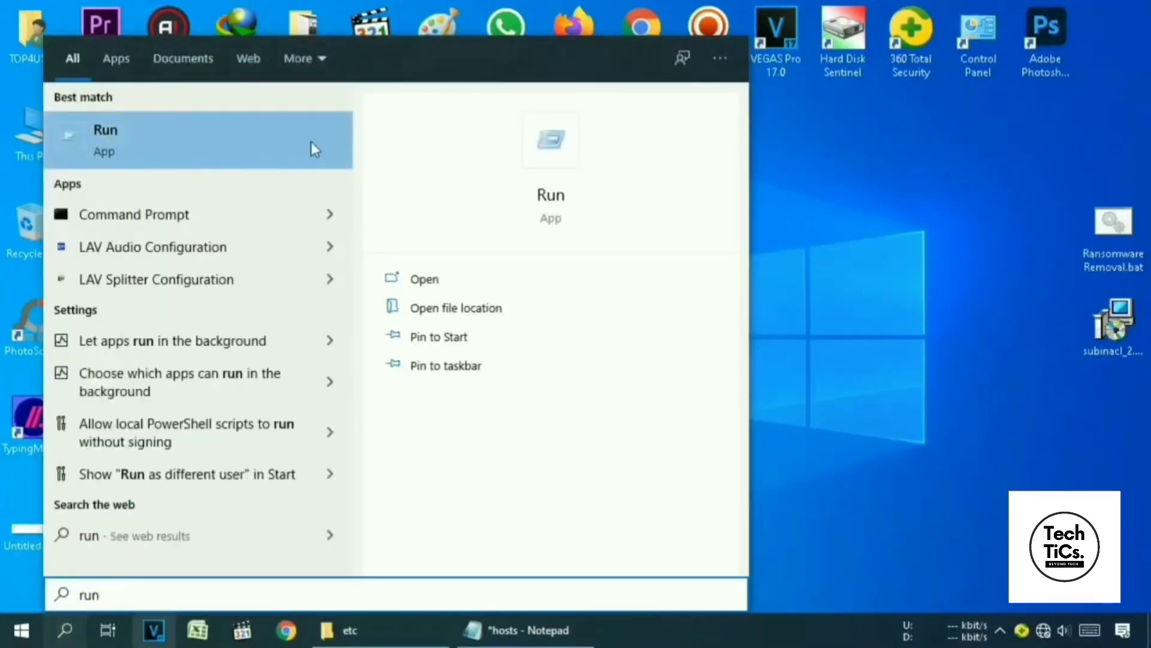
left_click(266, 144)
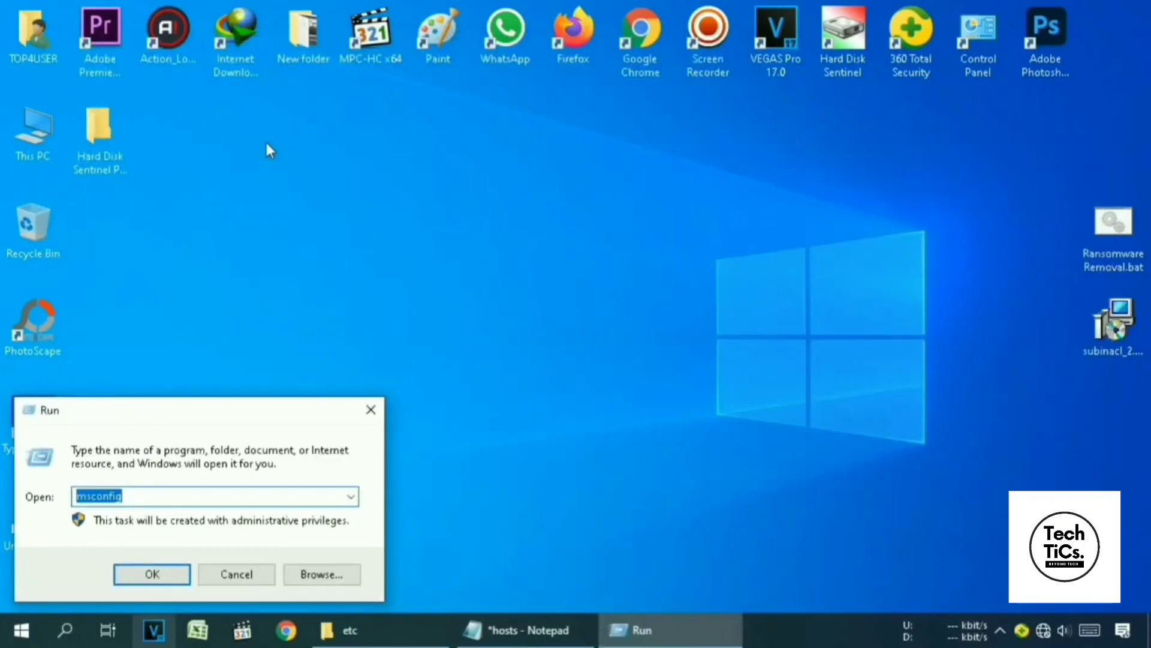
type("prefetch")
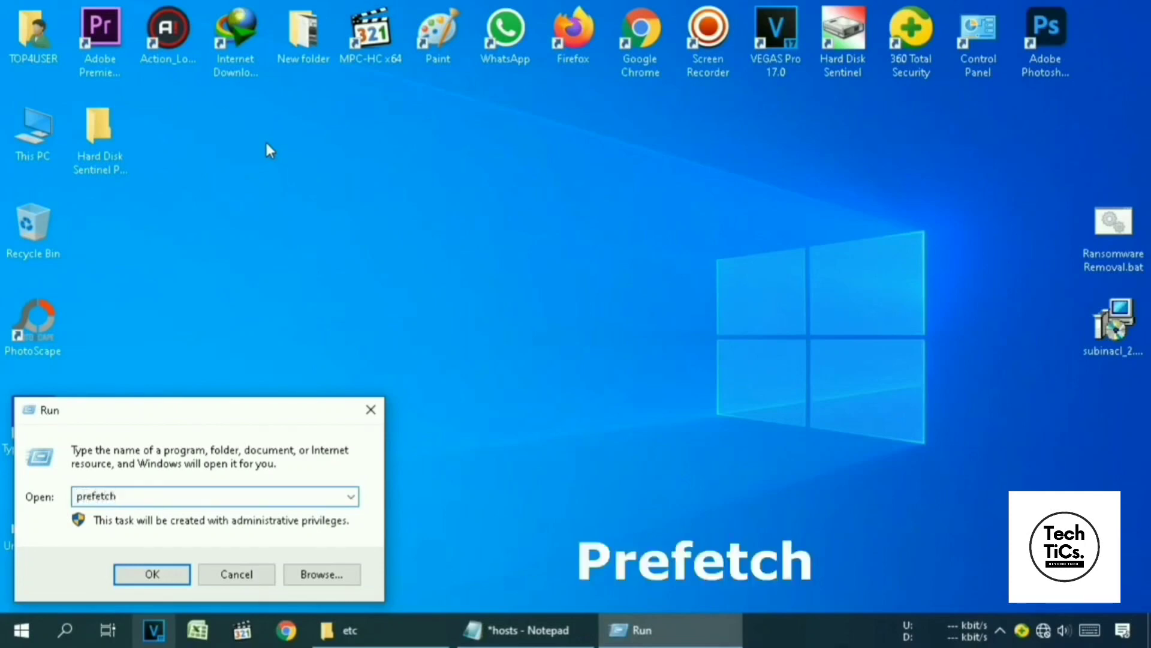
key("Return")
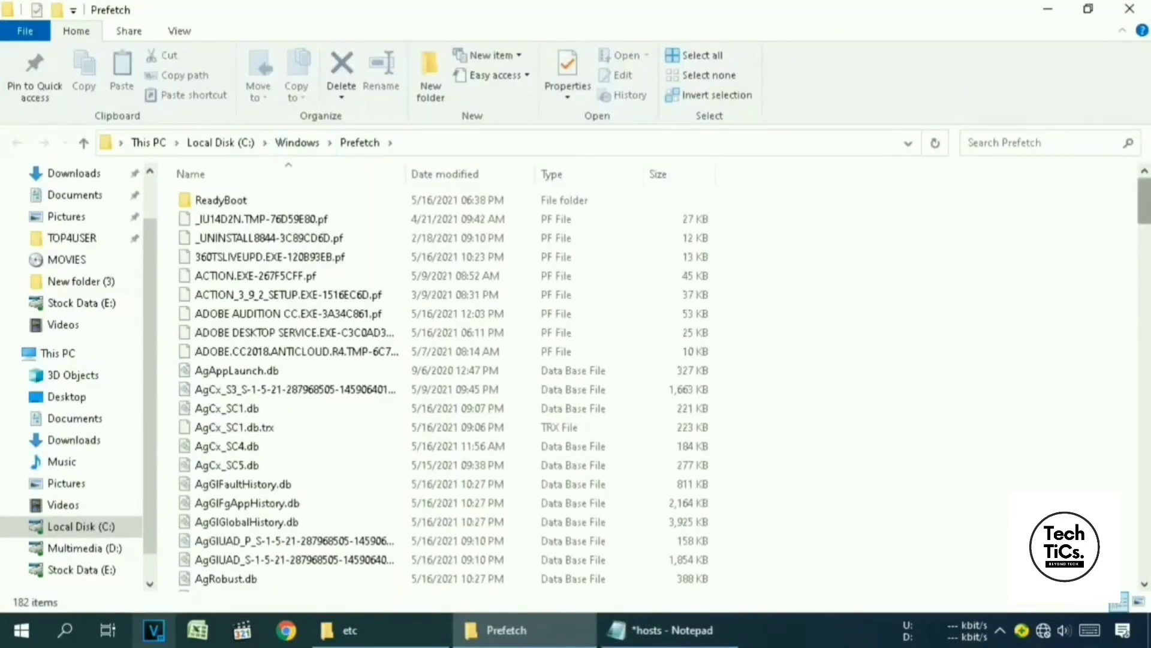
Delete all items in the Prefetch folder, skip the file that is in use, and close the folder window.
scroll(877, 250, "down", 5)
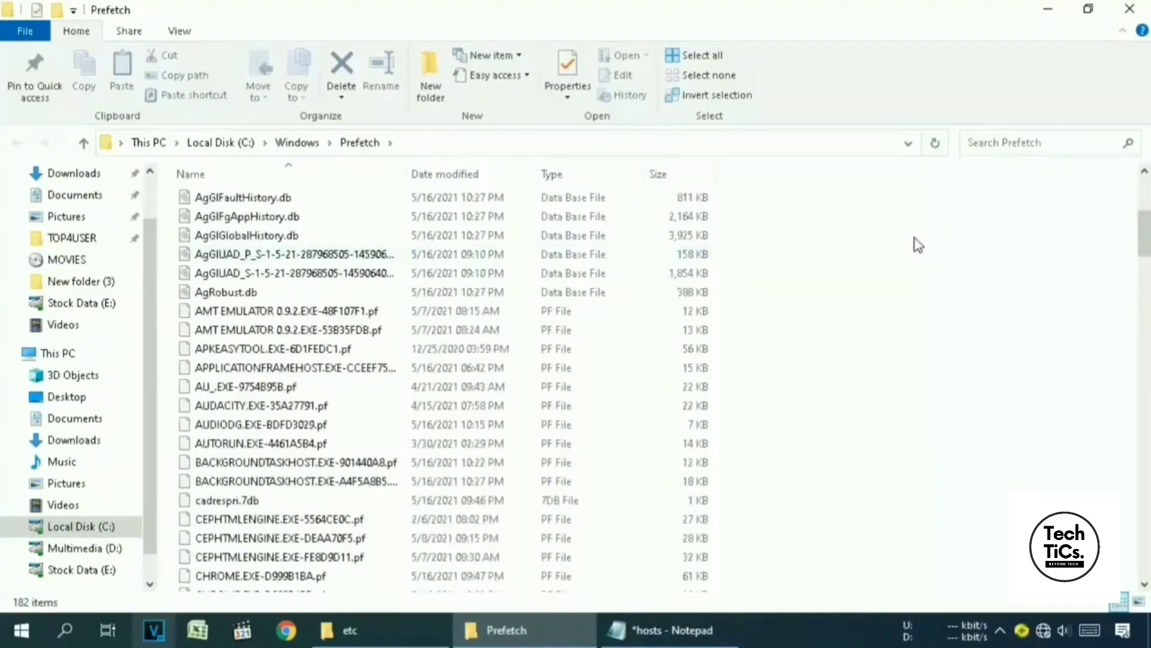
key("ctrl+a")
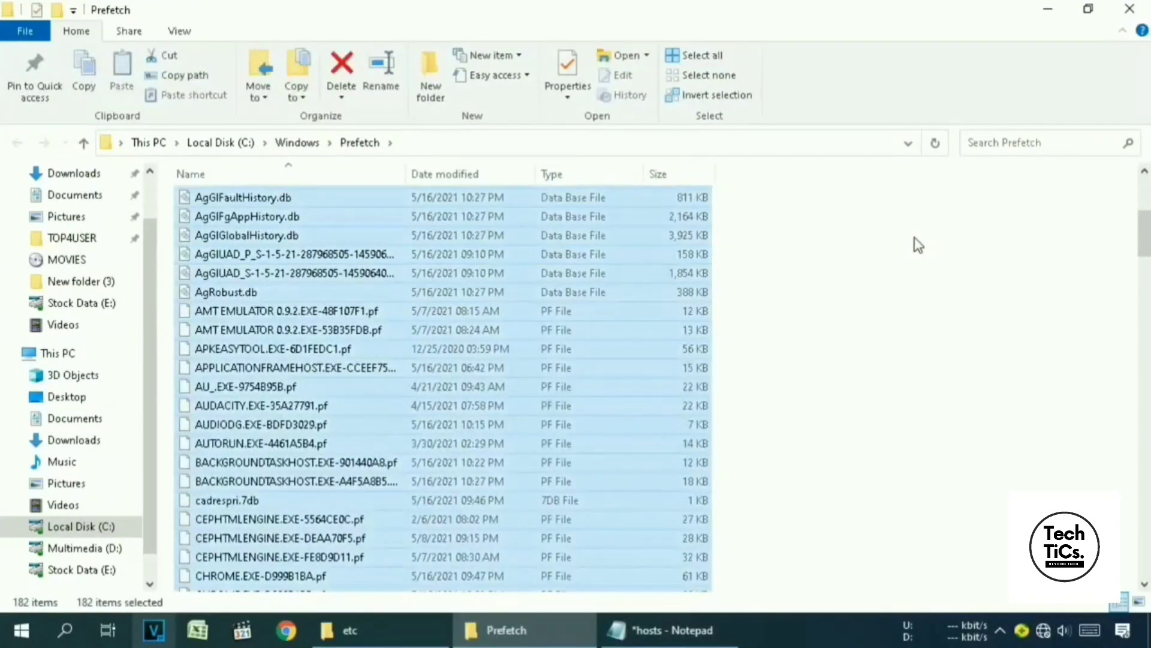
key("Delete")
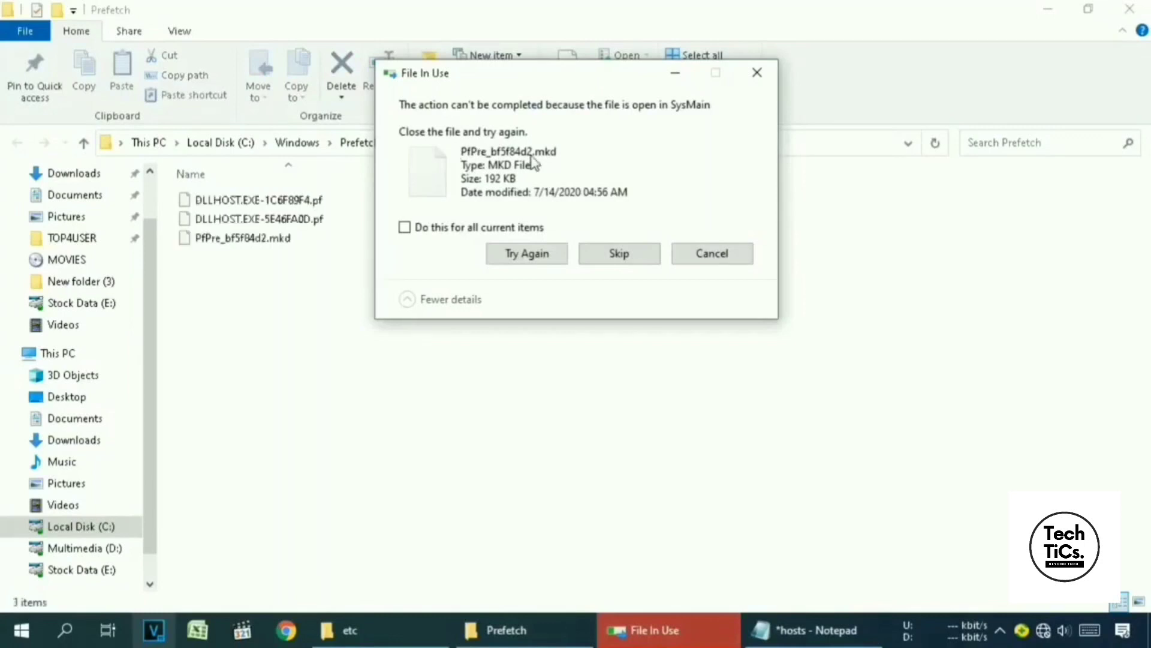
left_click(619, 253)
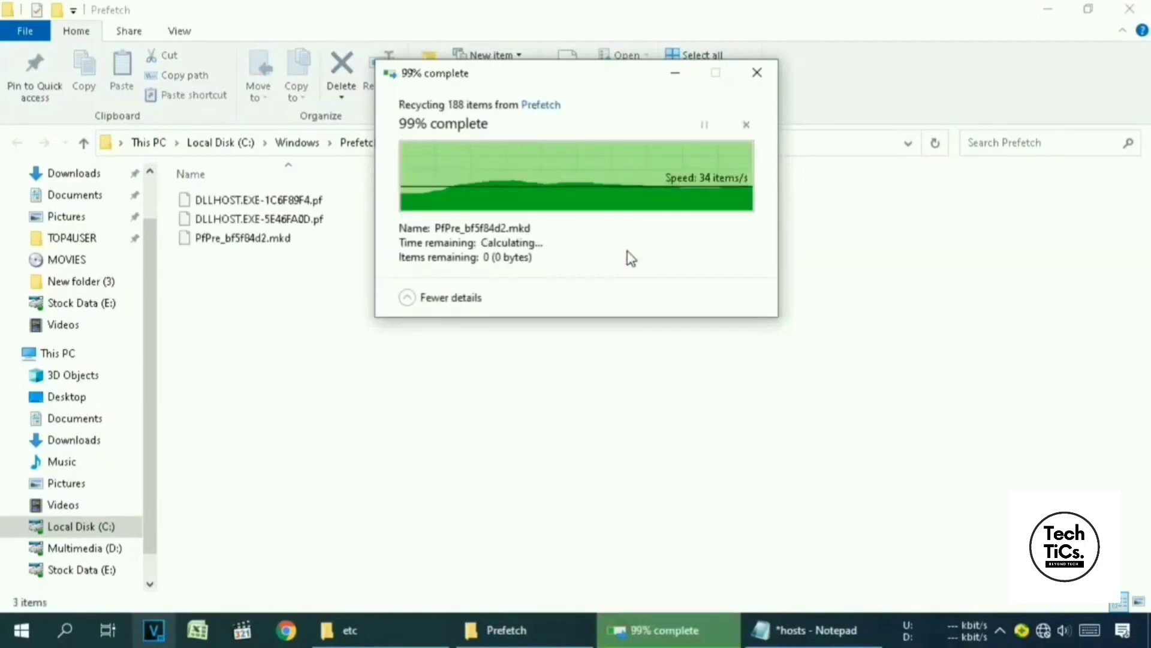
left_click(1129, 8)
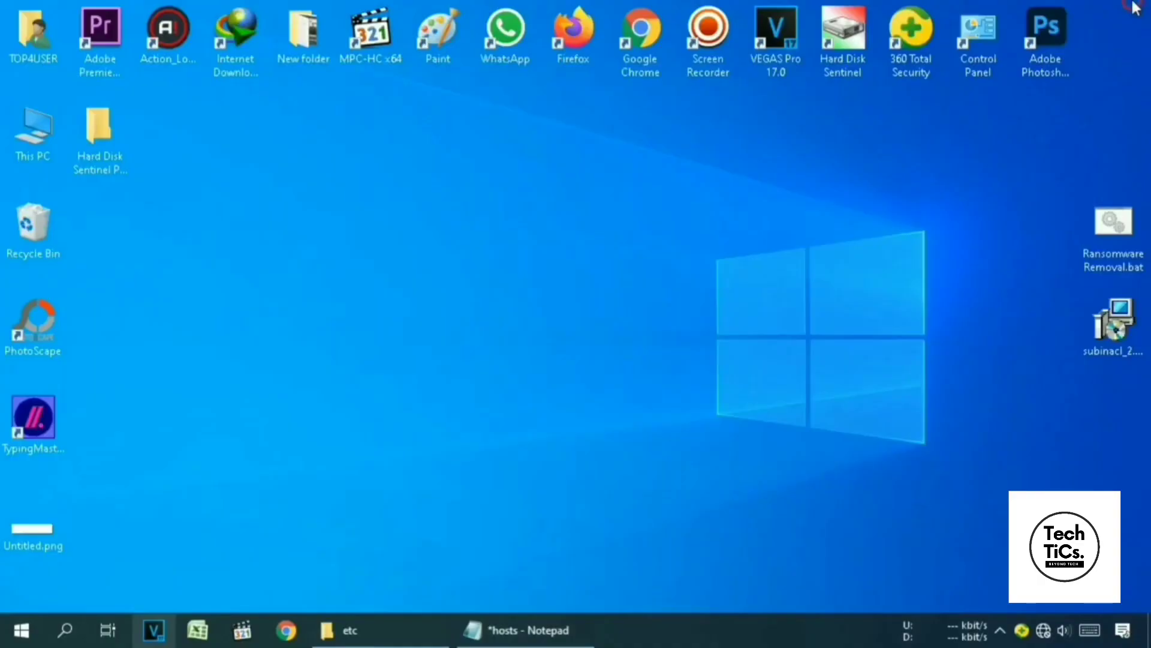
Open the user's Temp folder by running %temp% from the Run dialog.
left_click(65, 631)
type("run")
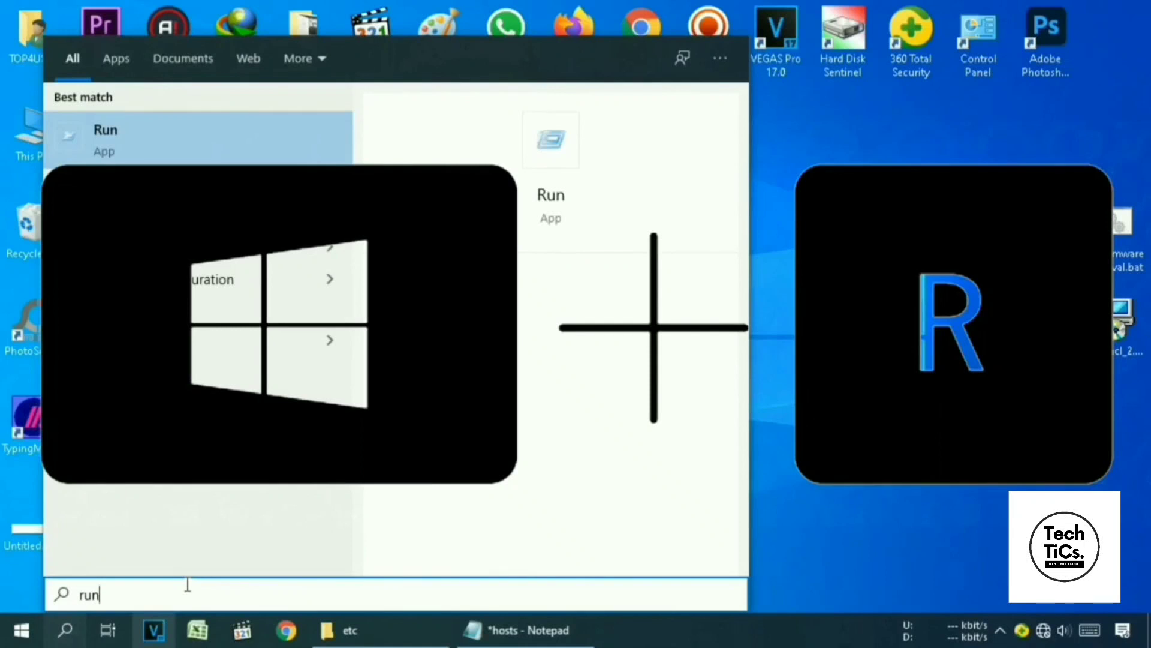
key("Return")
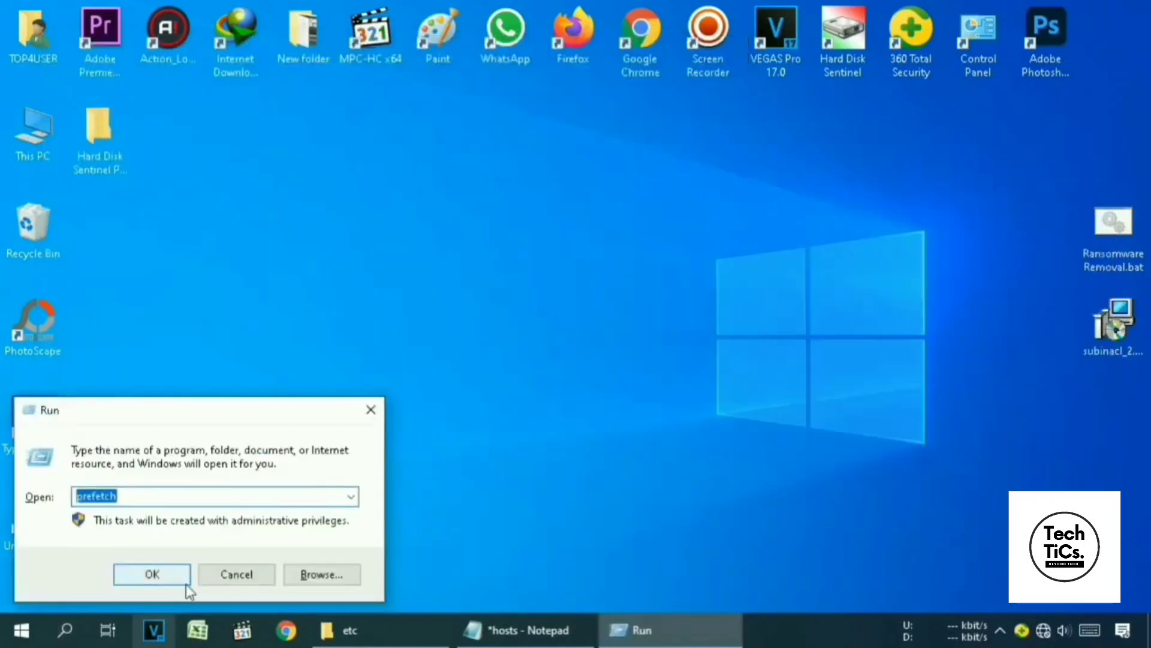
type("%")
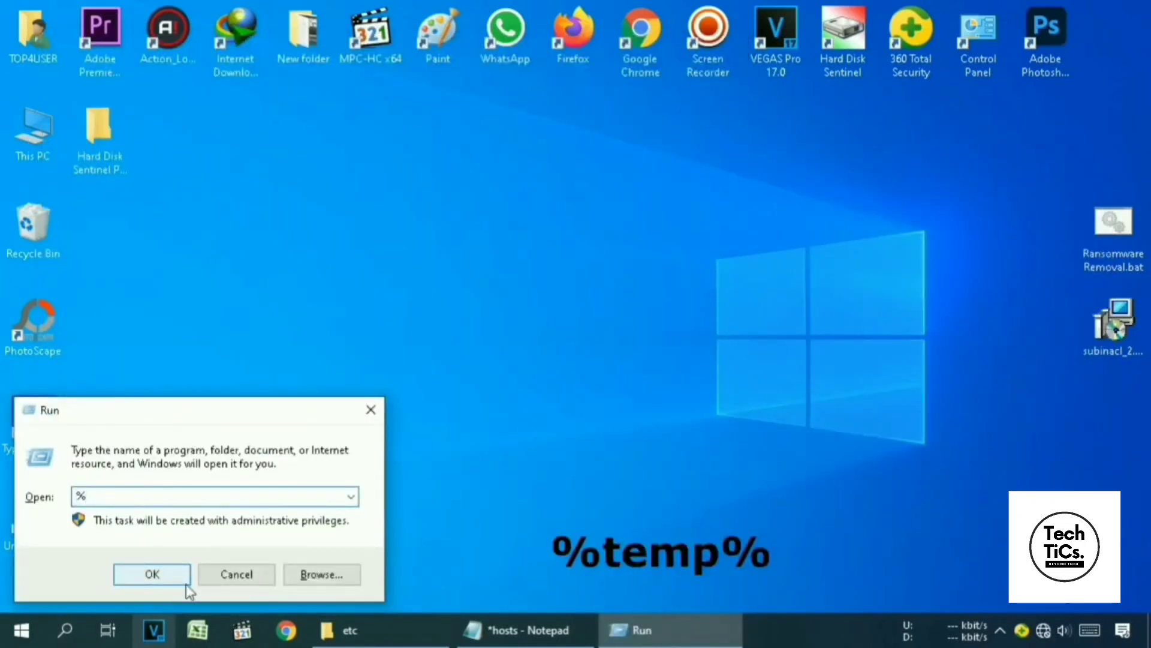
type("temp%")
left_click(185, 582)
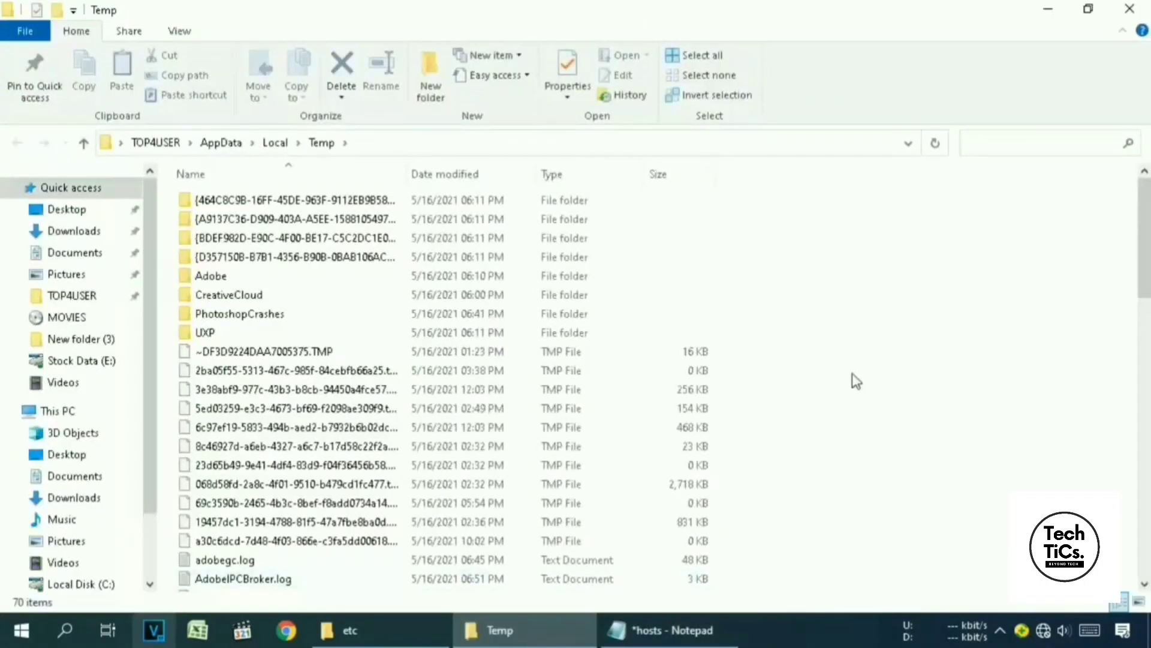
Delete everything in the Temp folder, skipping all items in use, and close the folder window.
key("ctrl+a")
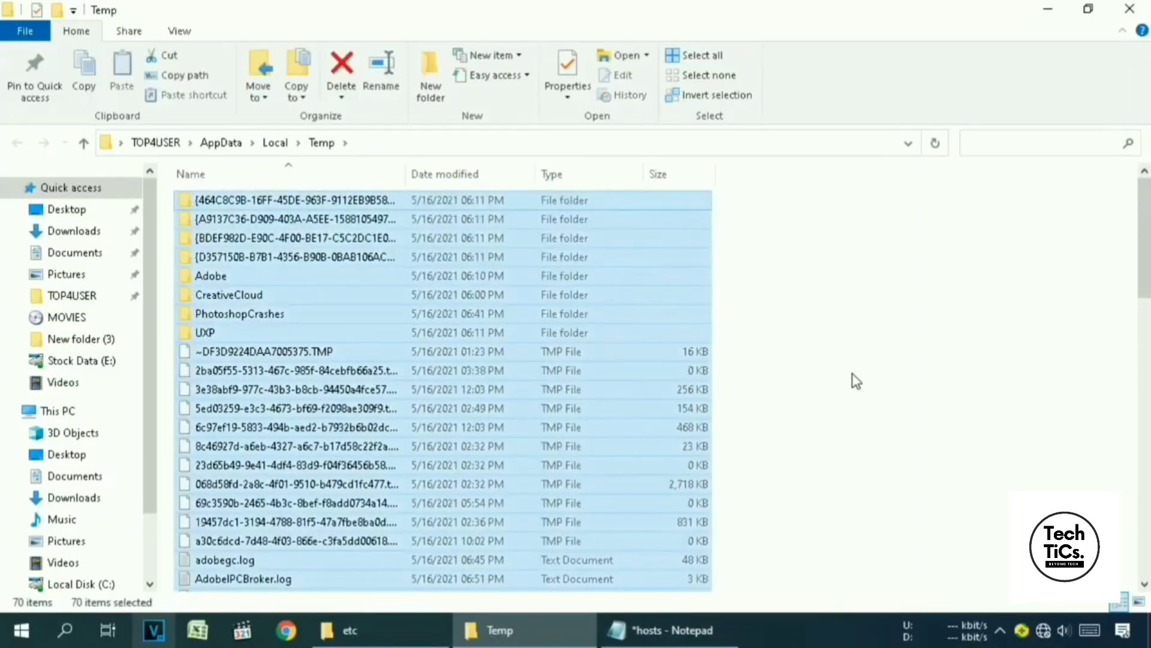
key("Delete")
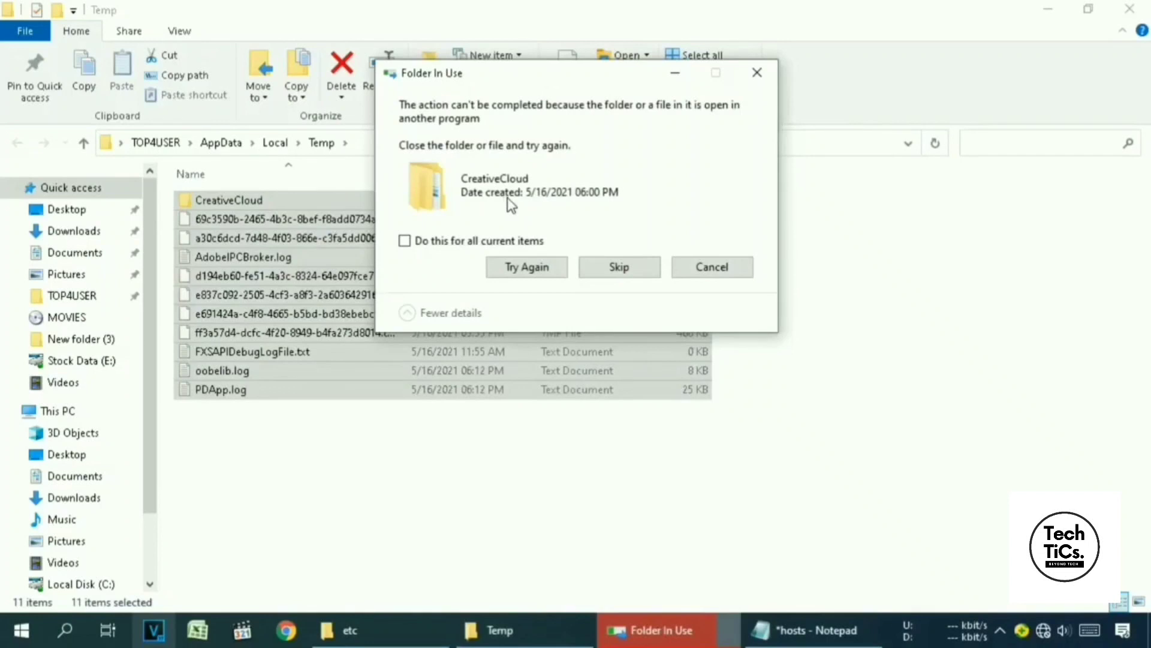
left_click(622, 269)
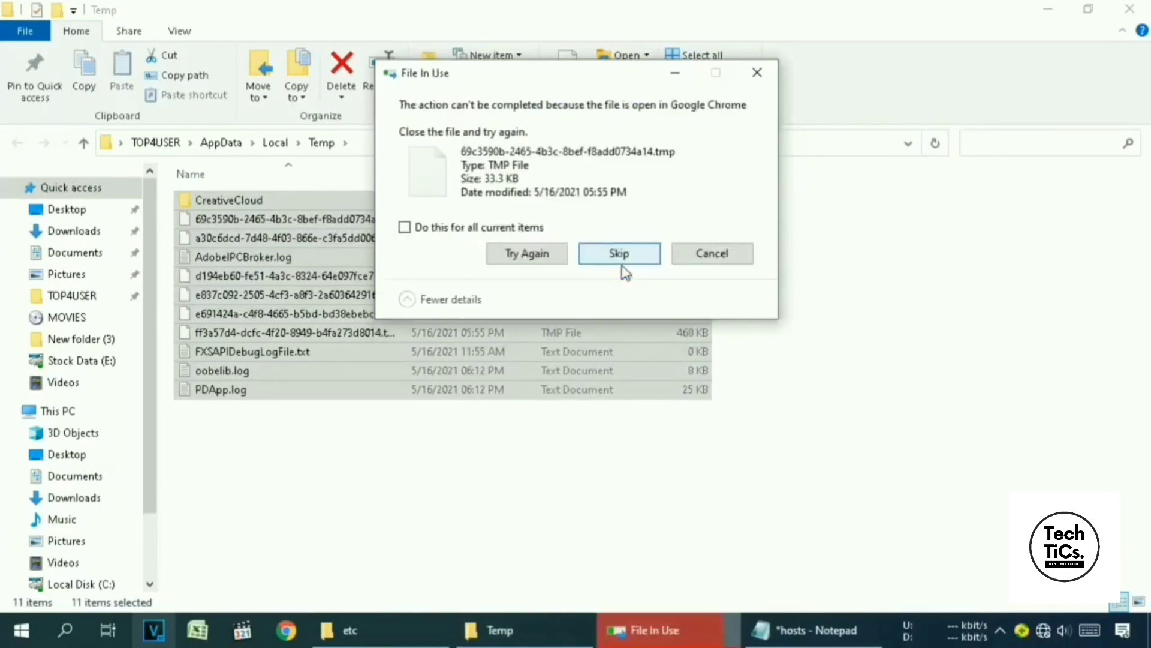
left_click(405, 226)
left_click(634, 254)
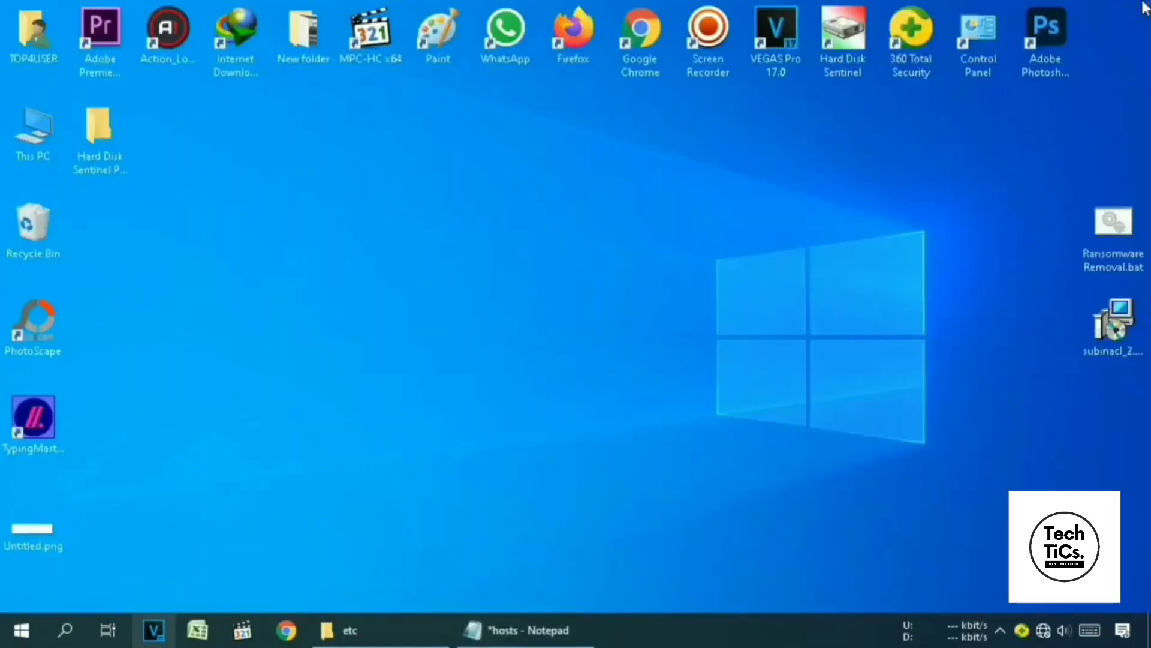
Open Task Manager on its process list and maximize its window.
right_click(751, 626)
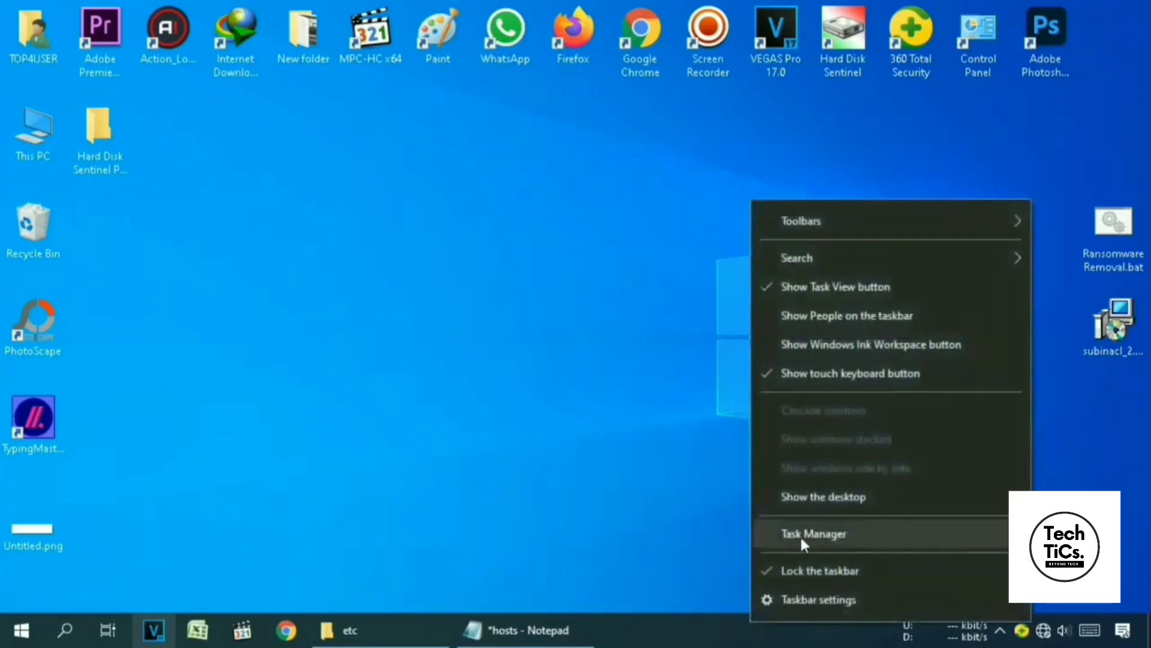
left_click(844, 535)
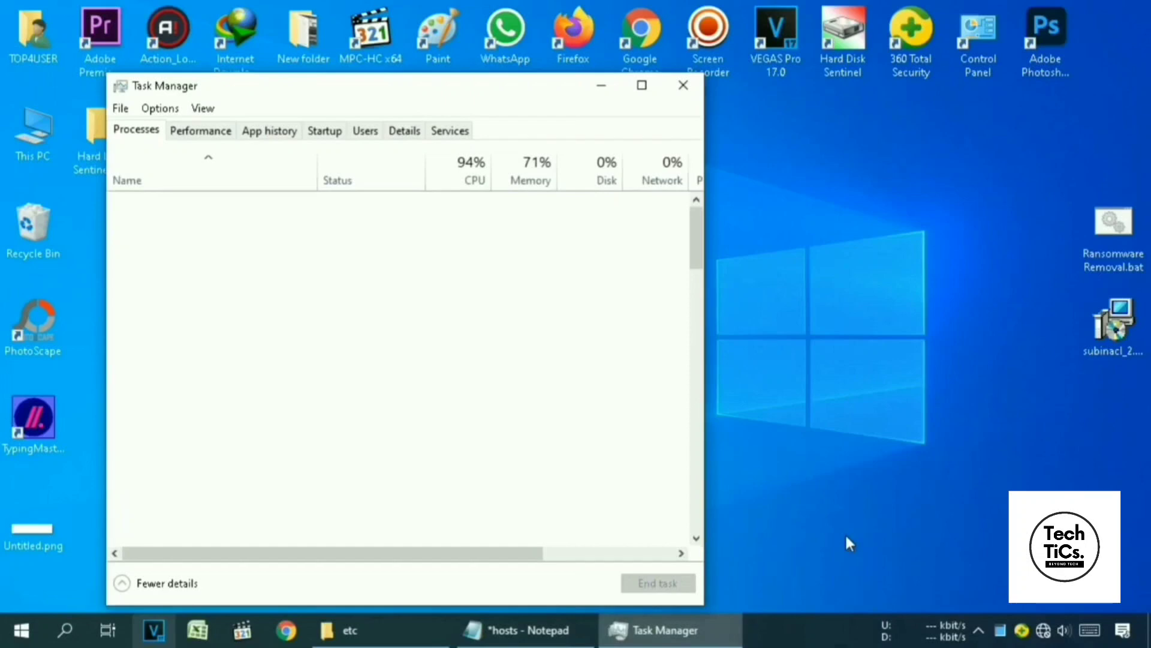
left_click_drag(409, 86, 490, 16)
left_click_drag(781, 150, 783, 177)
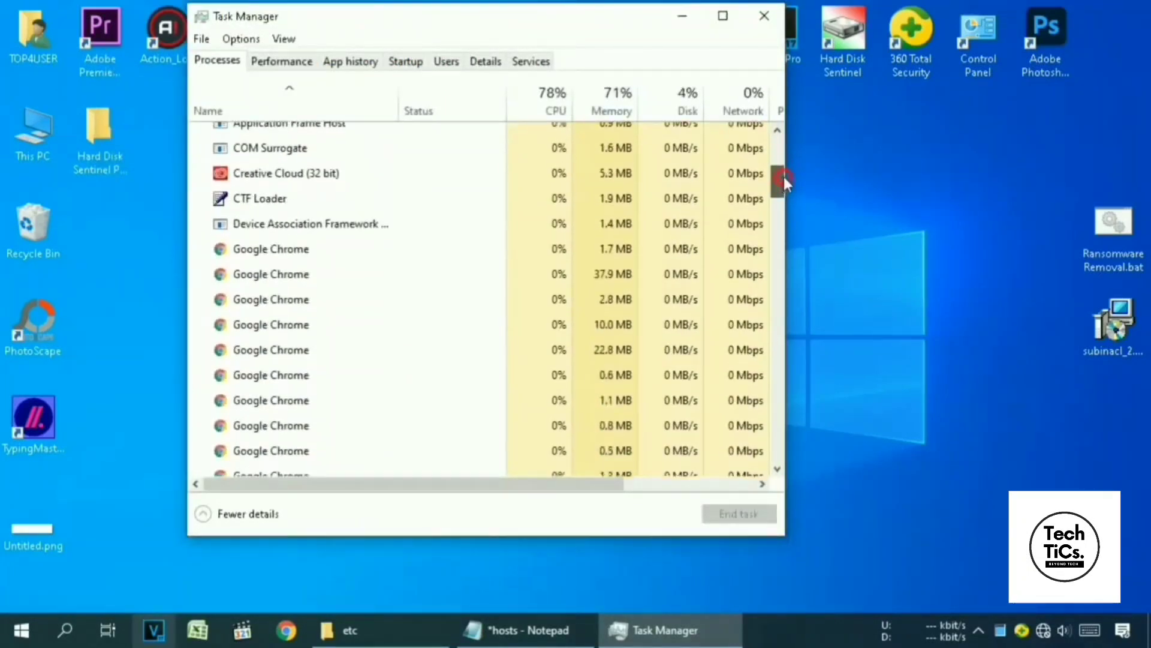
left_click(723, 16)
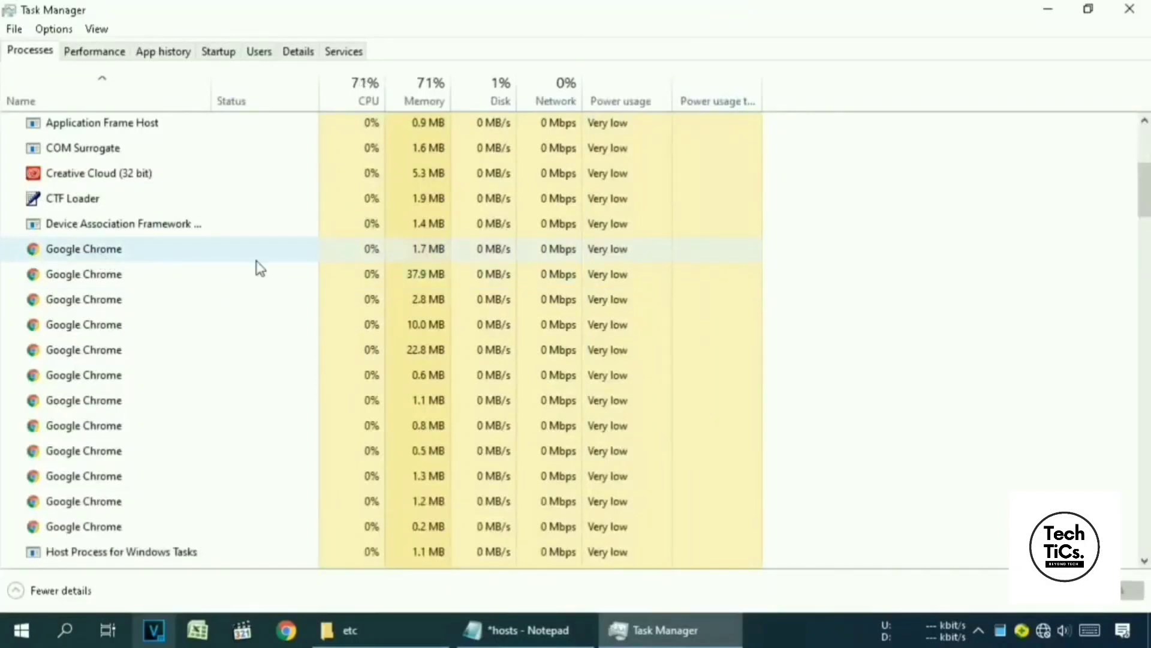
End the Google Chrome background processes one after another until none remain, and close Task Manager.
scroll(455, 291, "down", 1)
scroll(456, 291, "down", 2)
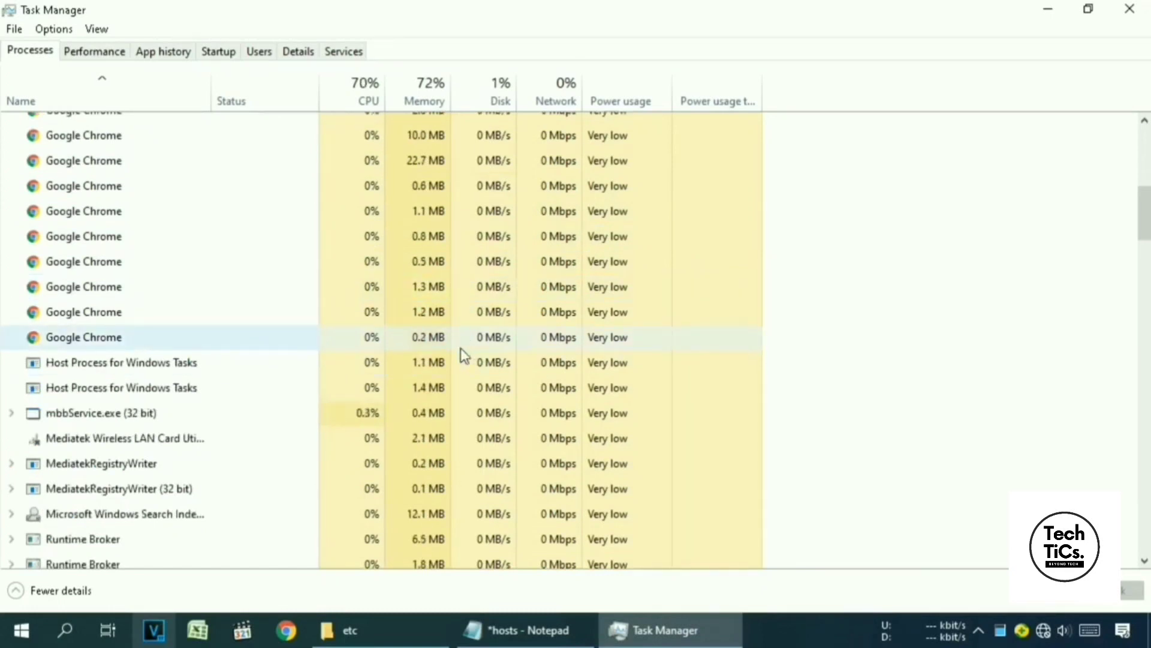
scroll(461, 348, "up", 1)
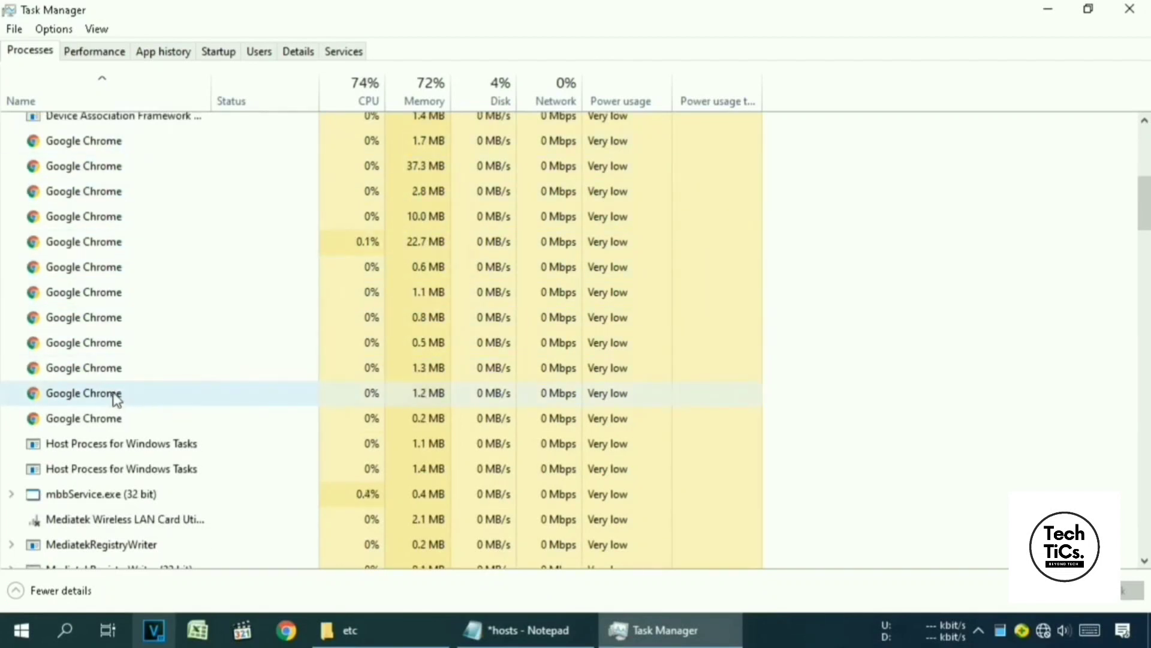
right_click(79, 143)
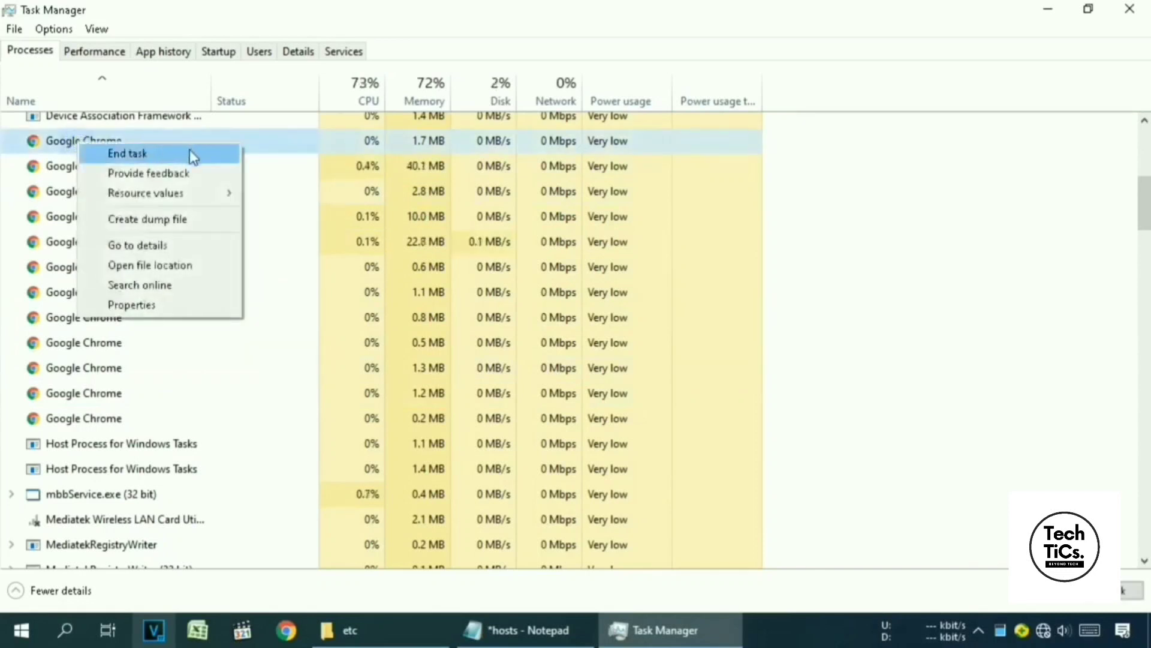
left_click(214, 155)
right_click(101, 167)
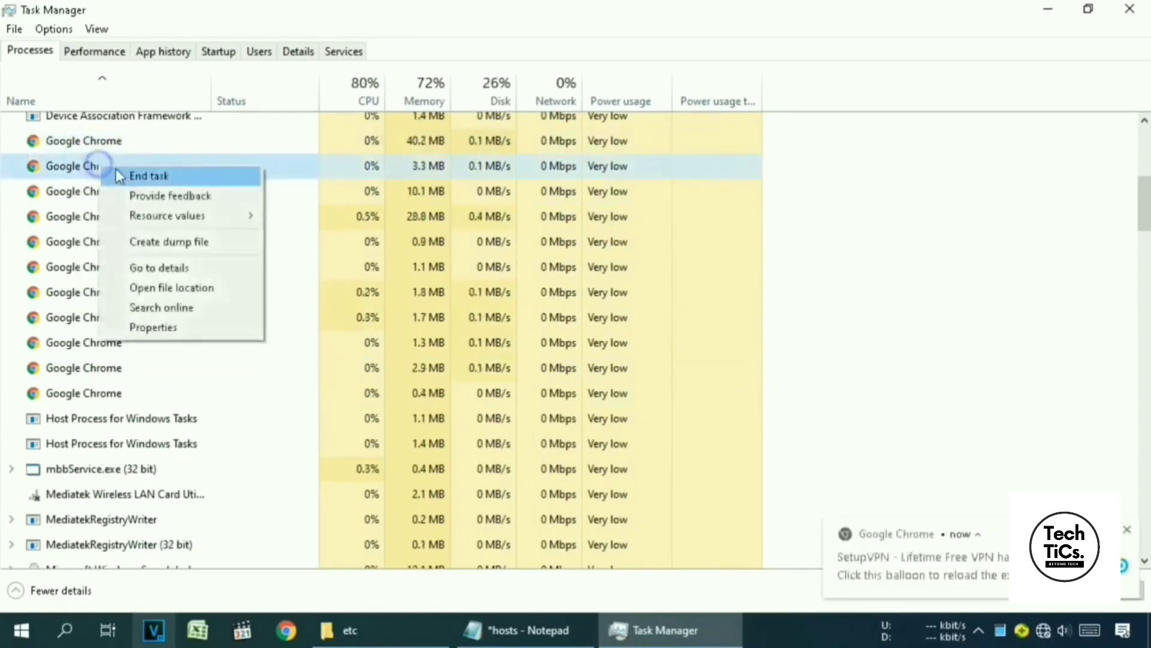
left_click(117, 174)
right_click(106, 189)
left_click(119, 198)
right_click(95, 241)
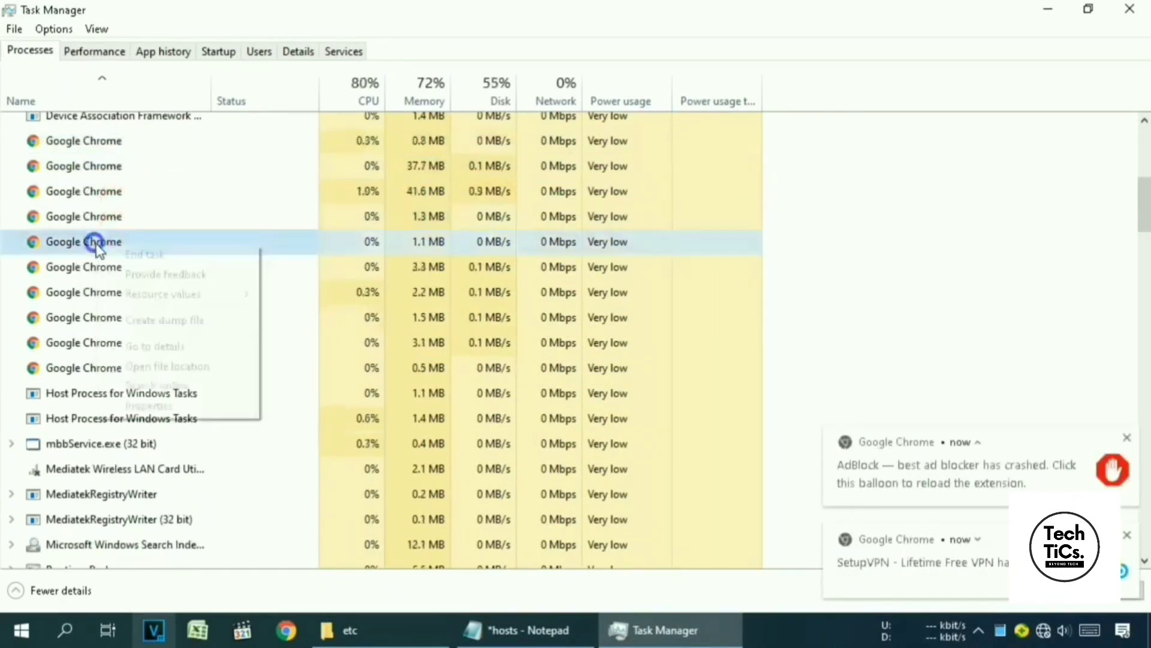
left_click(120, 273)
right_click(98, 172)
left_click(106, 175)
right_click(106, 193)
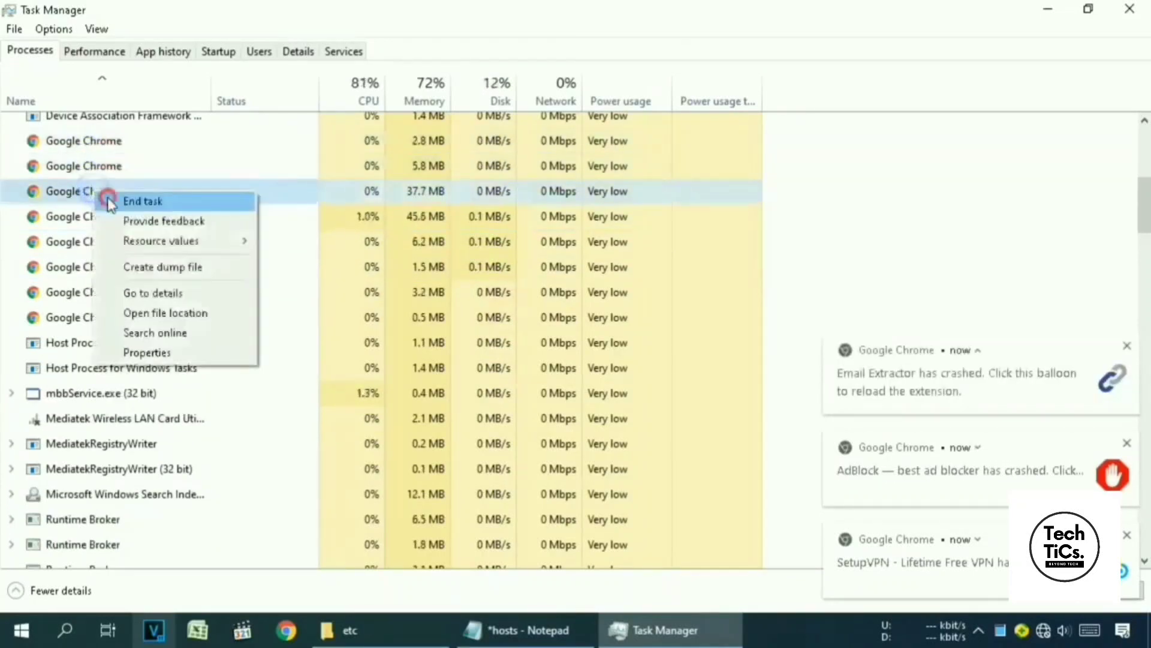
left_click(109, 204)
right_click(105, 146)
left_click(120, 152)
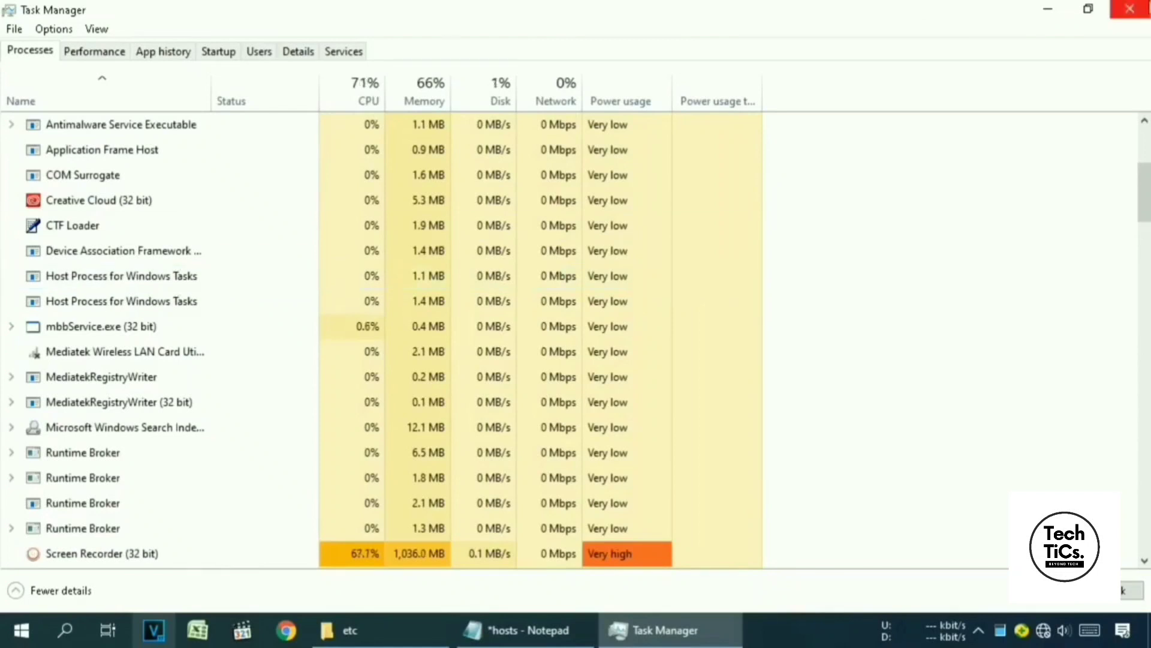
left_click(1130, 8)
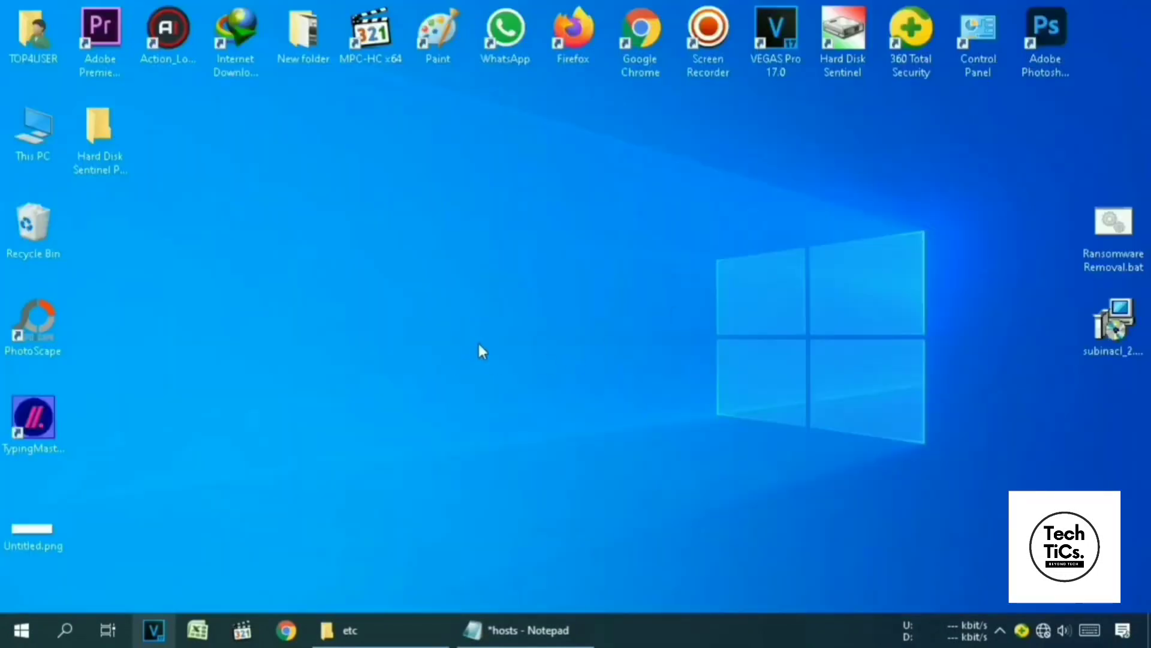
Launch Google Chrome, dismiss the restore pages prompt, and open the Extensions page.
left_click(288, 637)
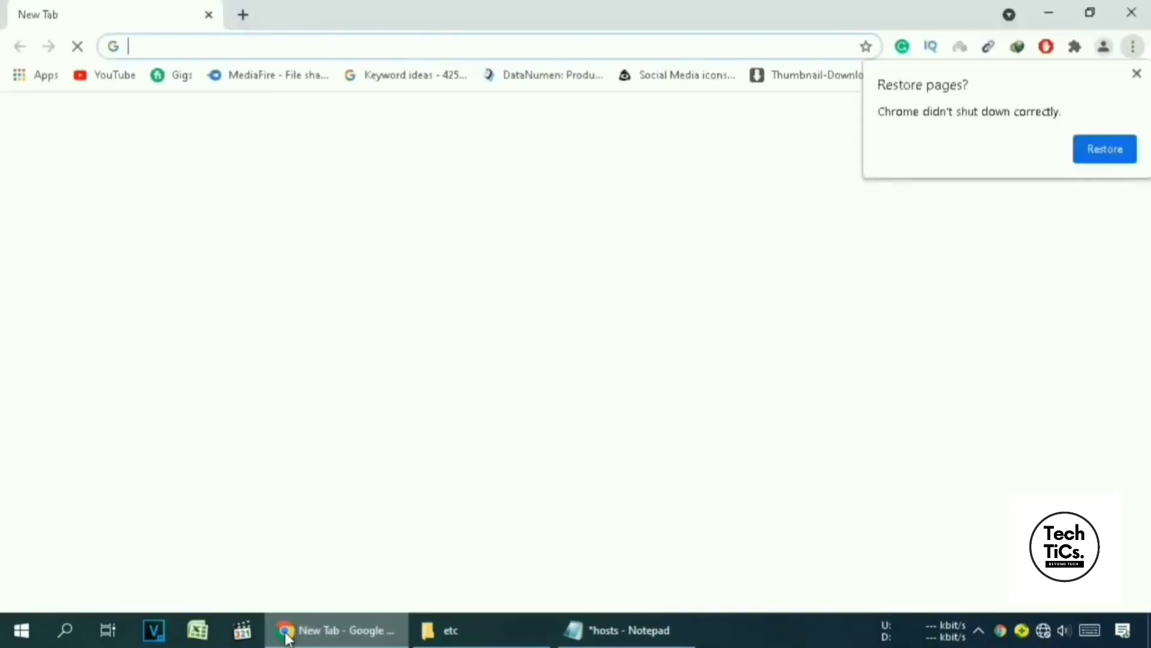
left_click(1137, 73)
left_click(1133, 46)
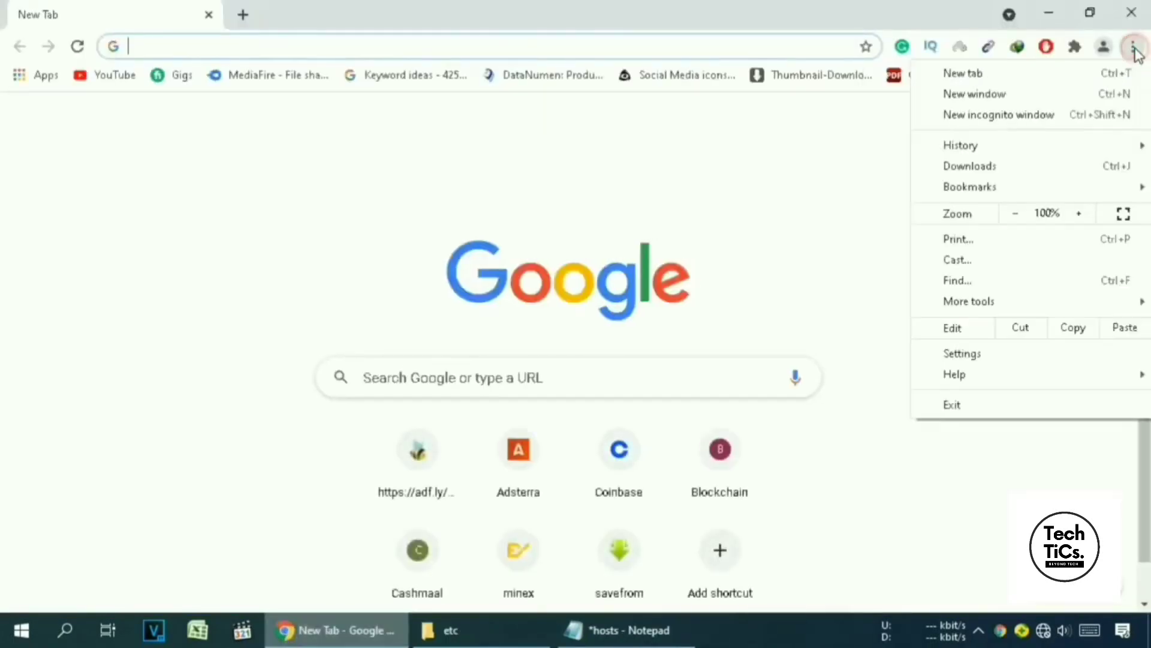
mouse_move(997, 303)
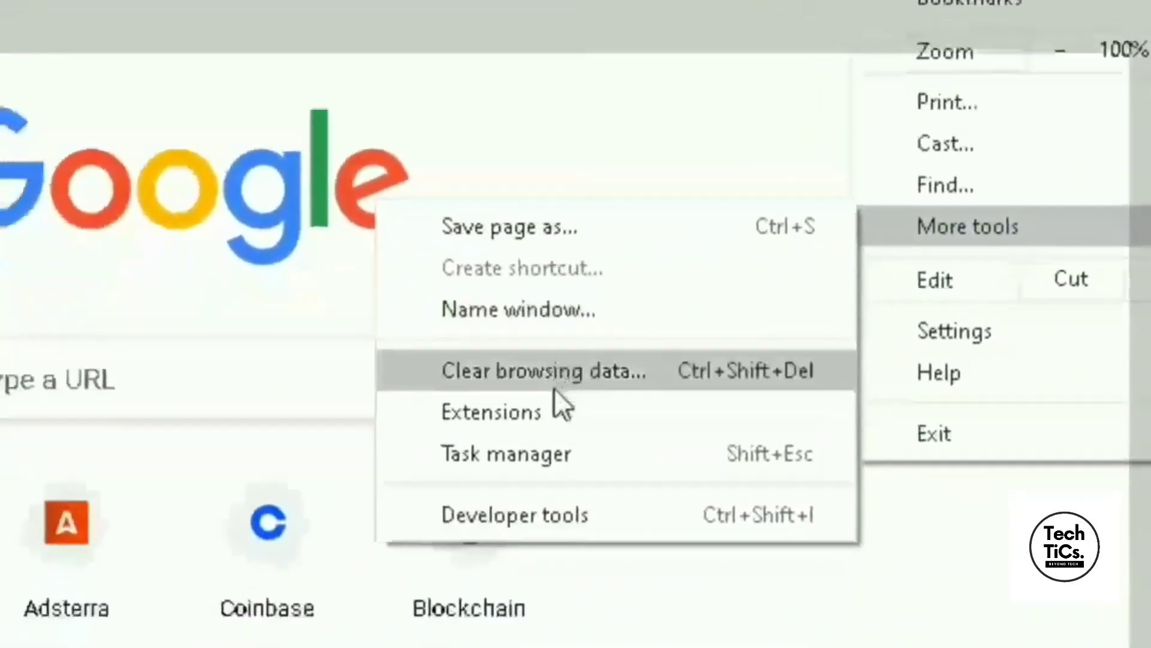
left_click(756, 395)
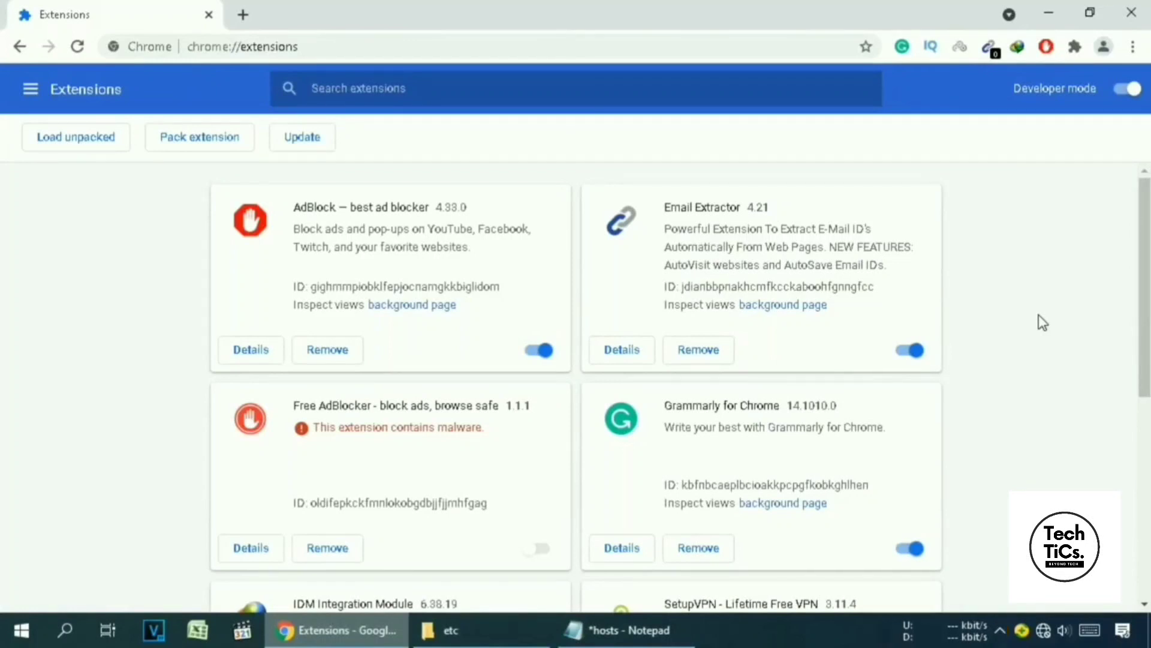
Remove the malware-flagged extension "Free AdBlocker - block ads, browse safe" from Chrome without reporting abuse.
scroll(1143, 324, "down", 3)
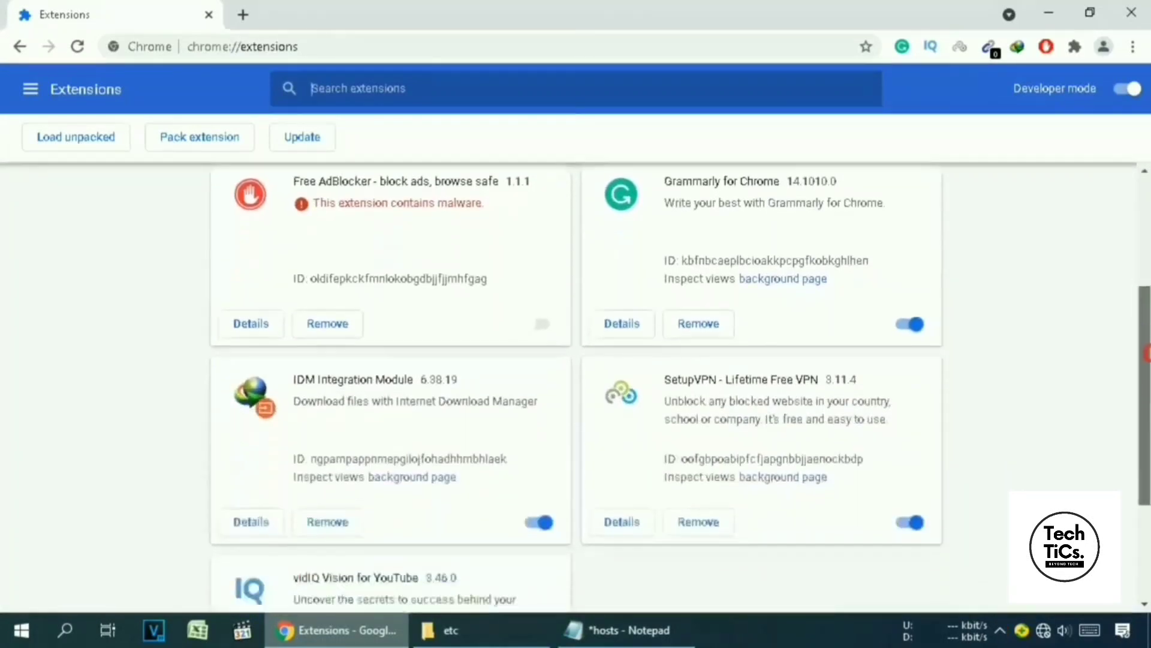
scroll(1144, 342, "up", 2)
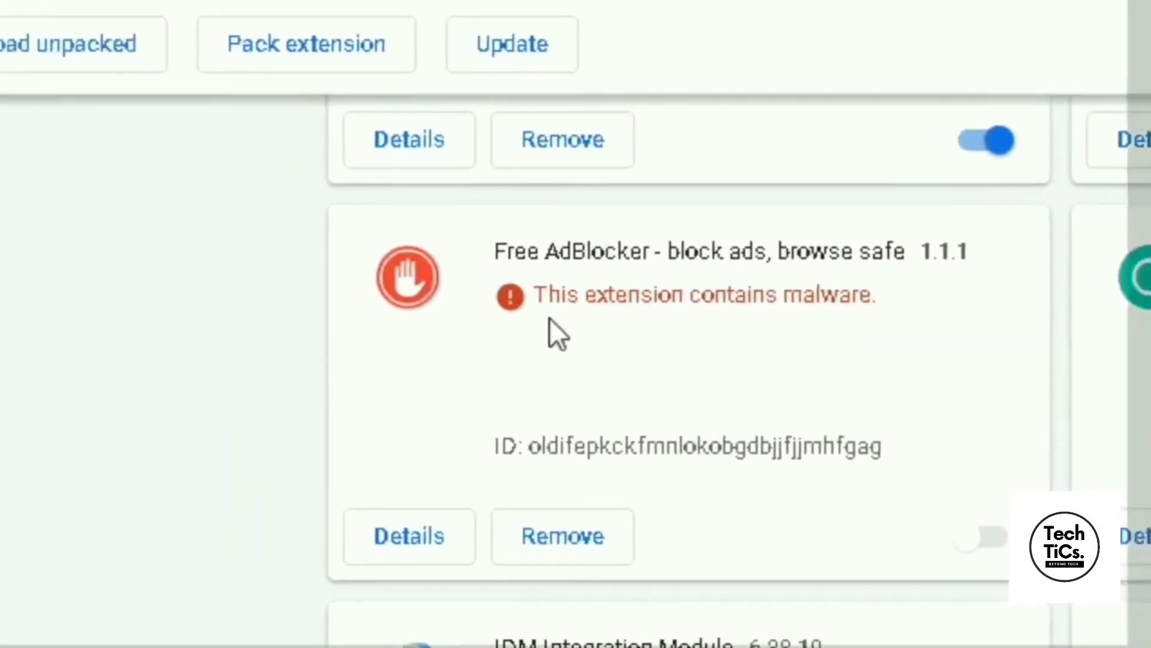
left_click(364, 336)
left_click_drag(580, 326, 922, 327)
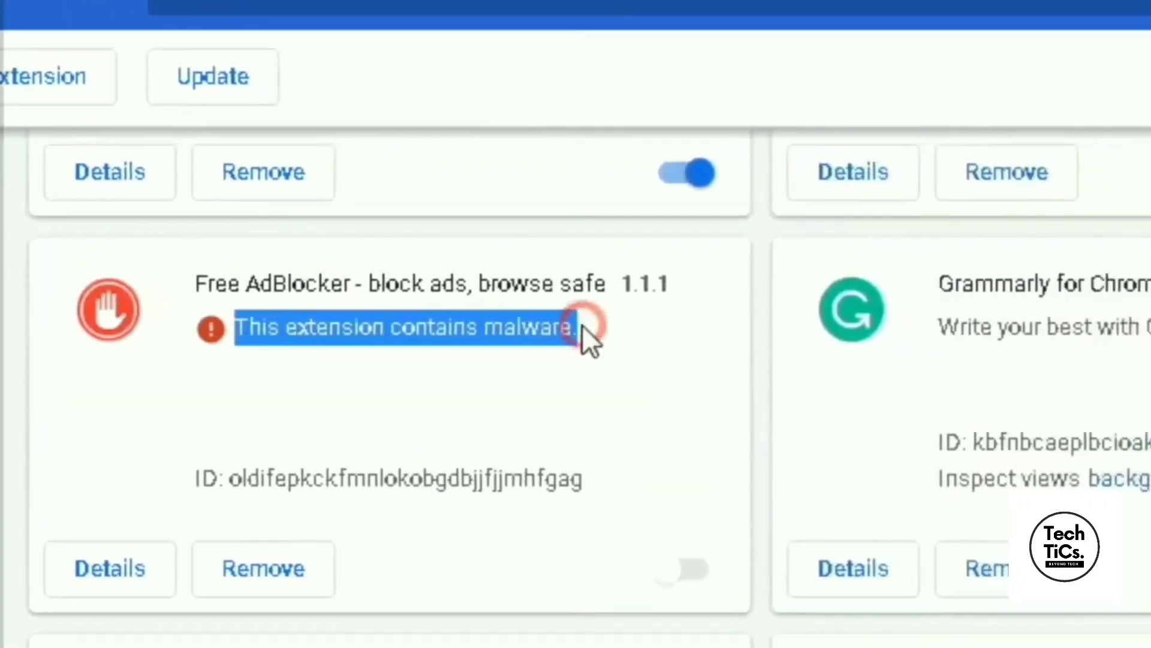
left_click(578, 325)
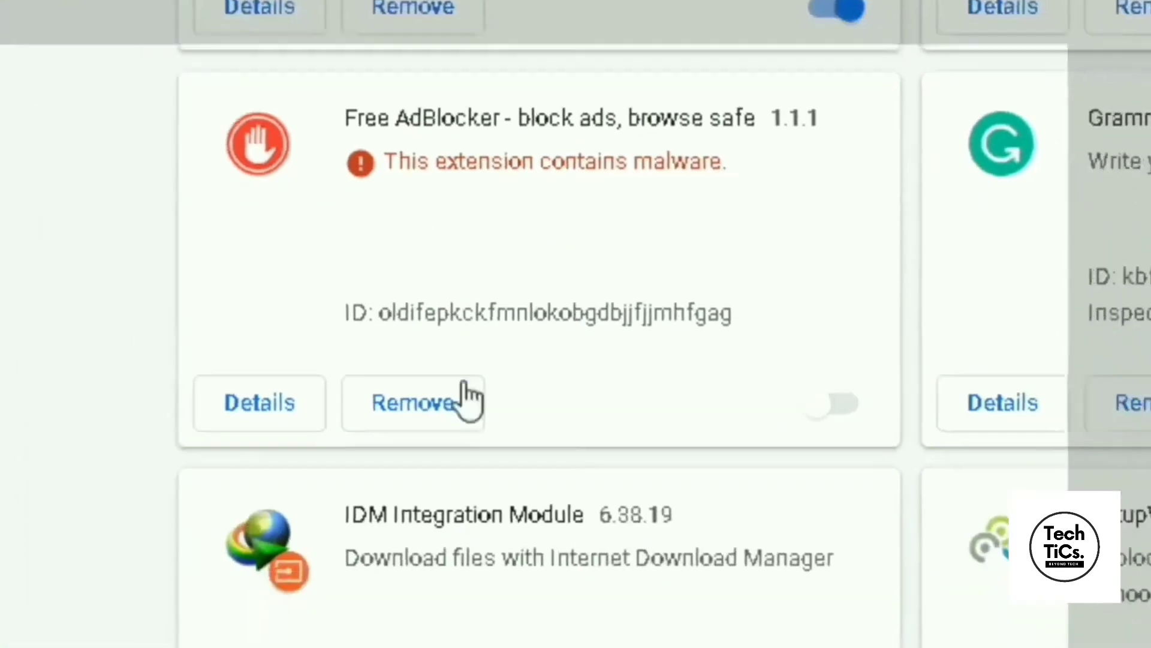
left_click(270, 568)
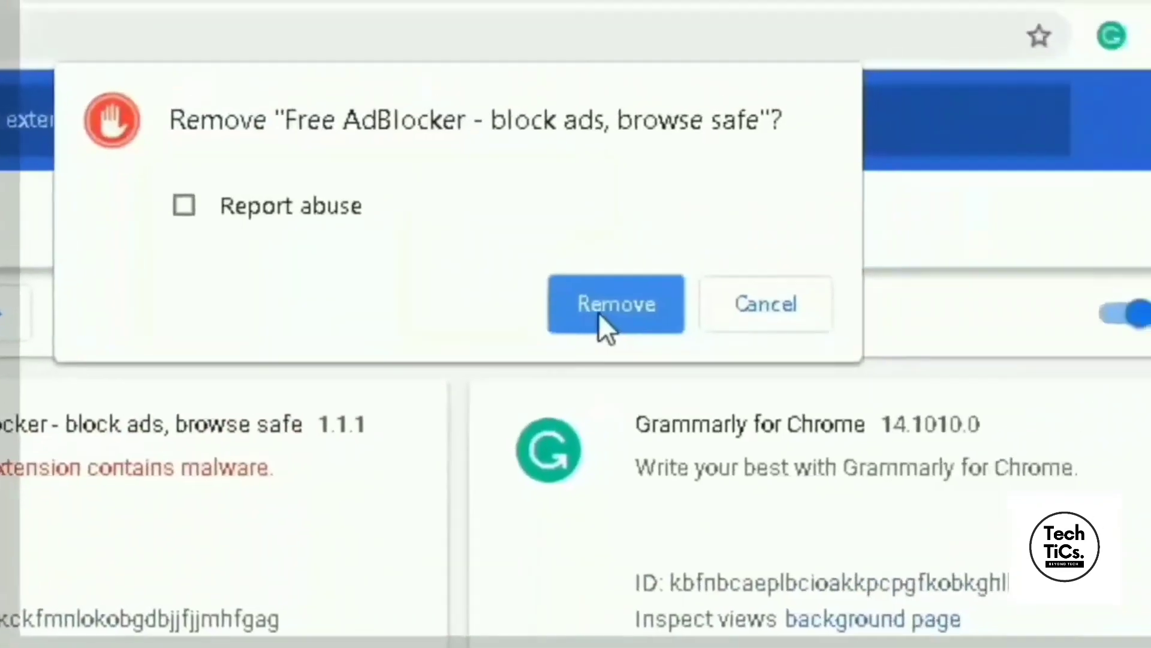
left_click(977, 60)
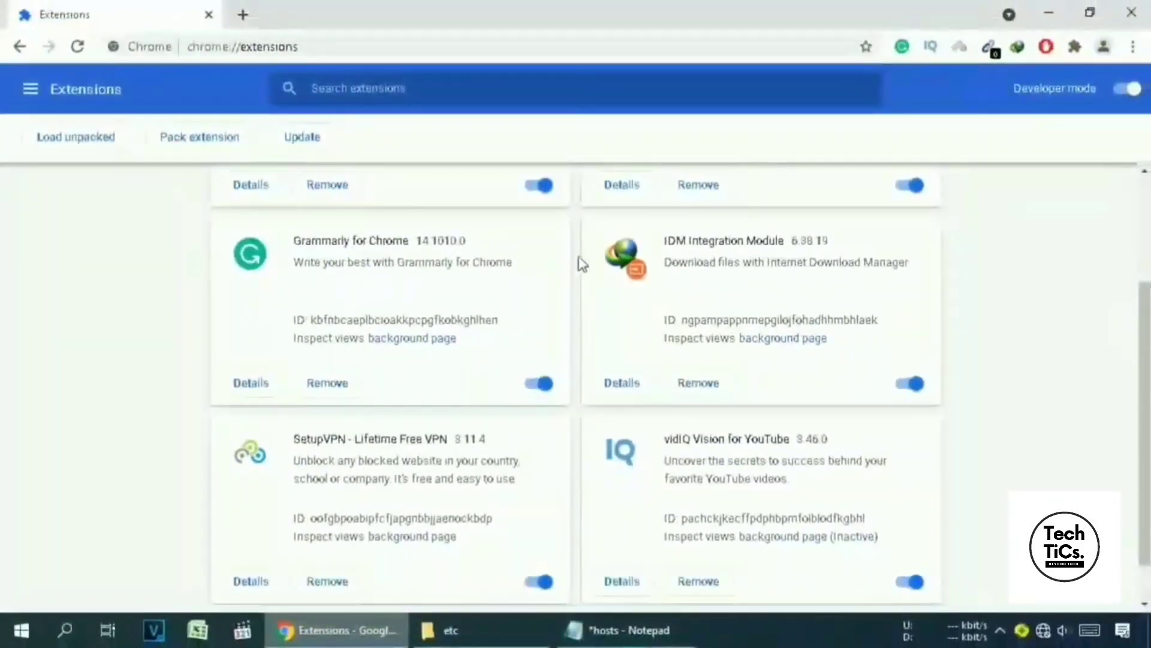
Close Chrome and move Ransomware Removal.bat and the subinacl_2.msi installer together to the middle of the desktop.
left_click(1131, 15)
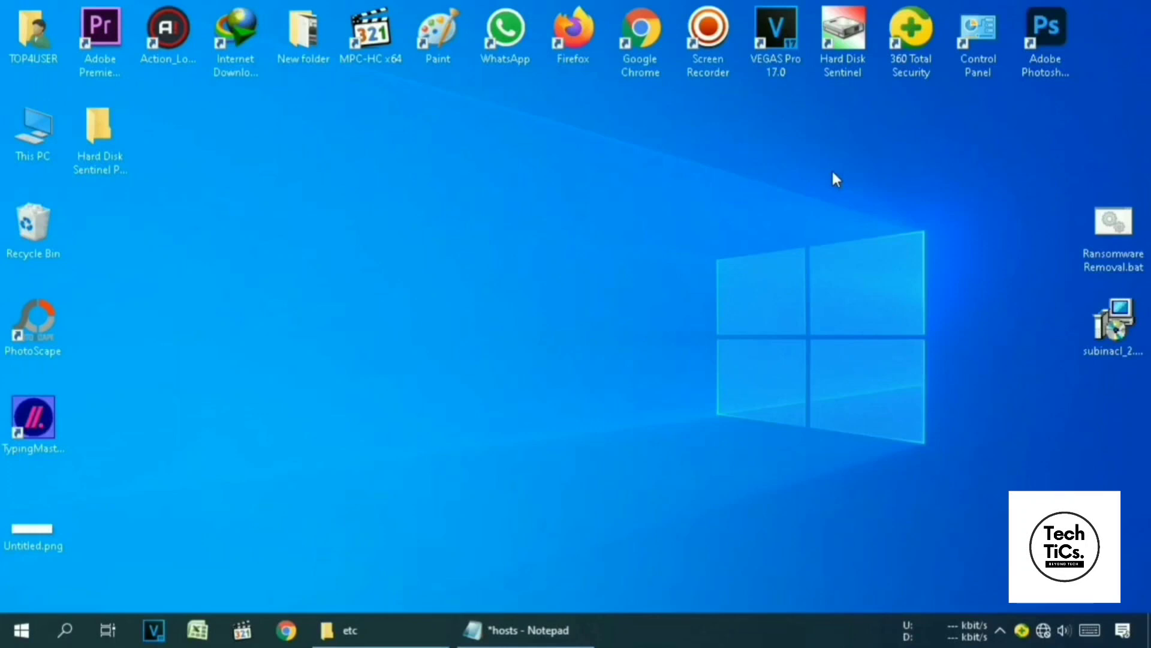
left_click_drag(1100, 232, 493, 233)
left_click(620, 250)
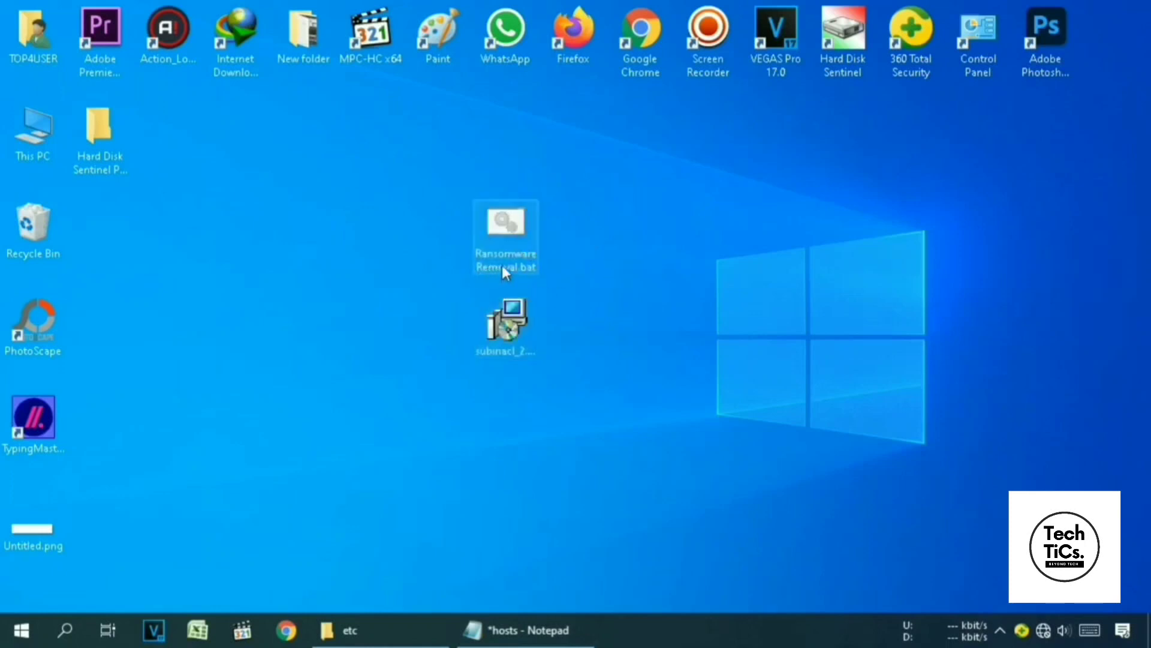
left_click(528, 263)
left_click(594, 271)
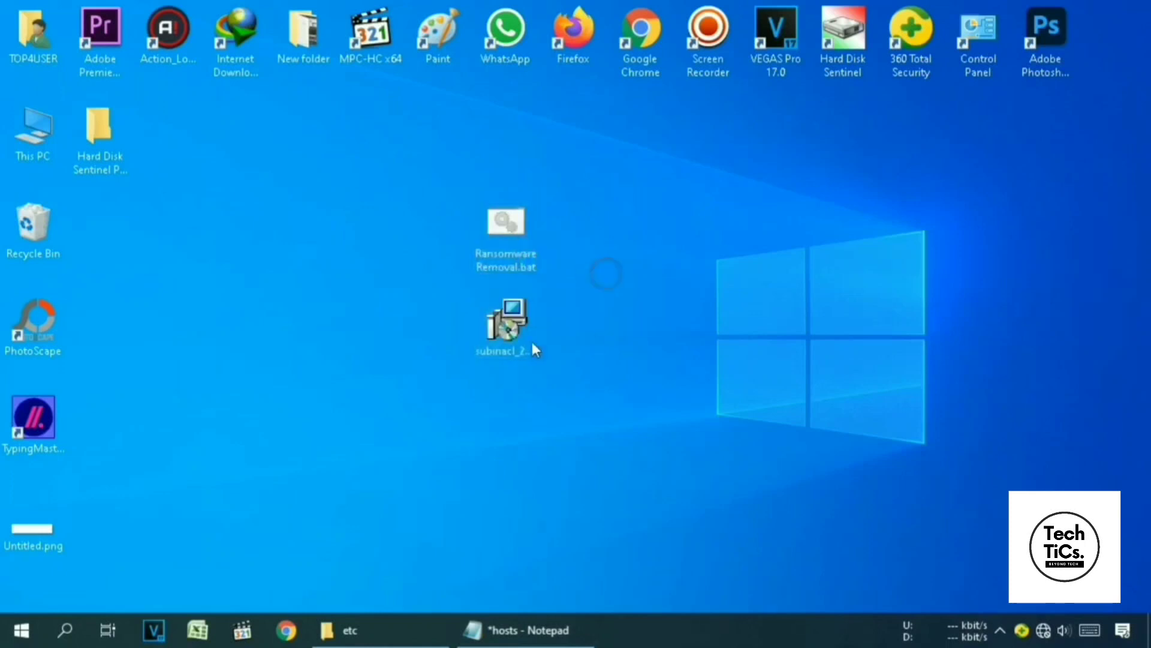
left_click(530, 340)
double_click(541, 336)
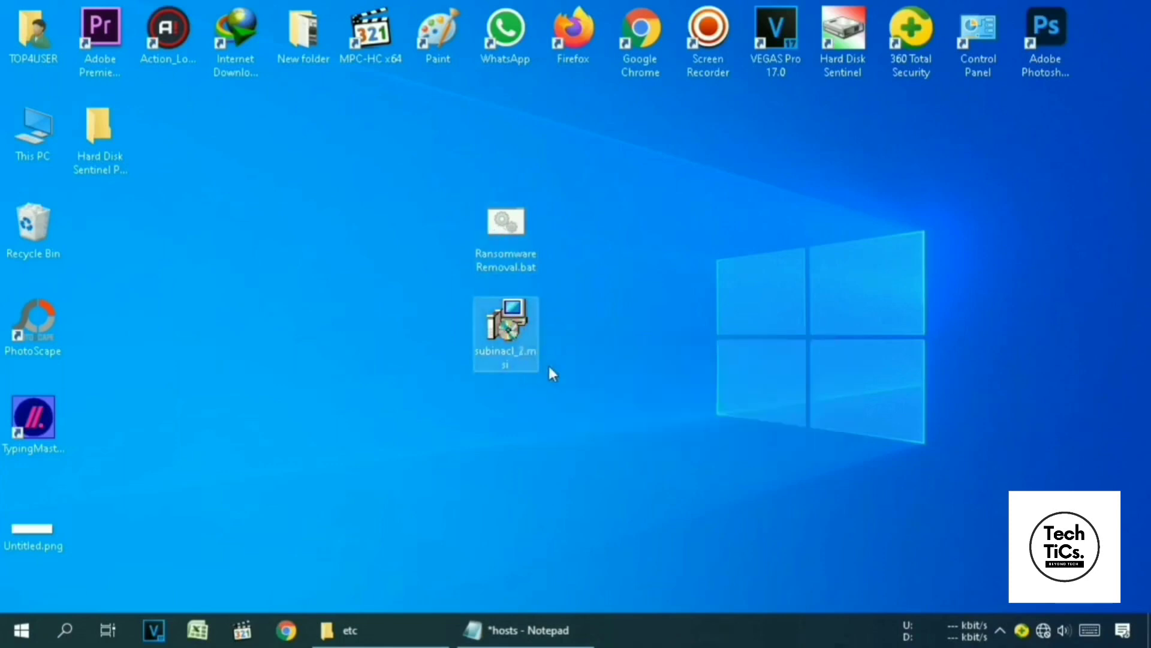
Install SubInAcl.exe from subinacl_2.msi, accepting the license agreement and keeping the default destination folder.
mouse_move(508, 354)
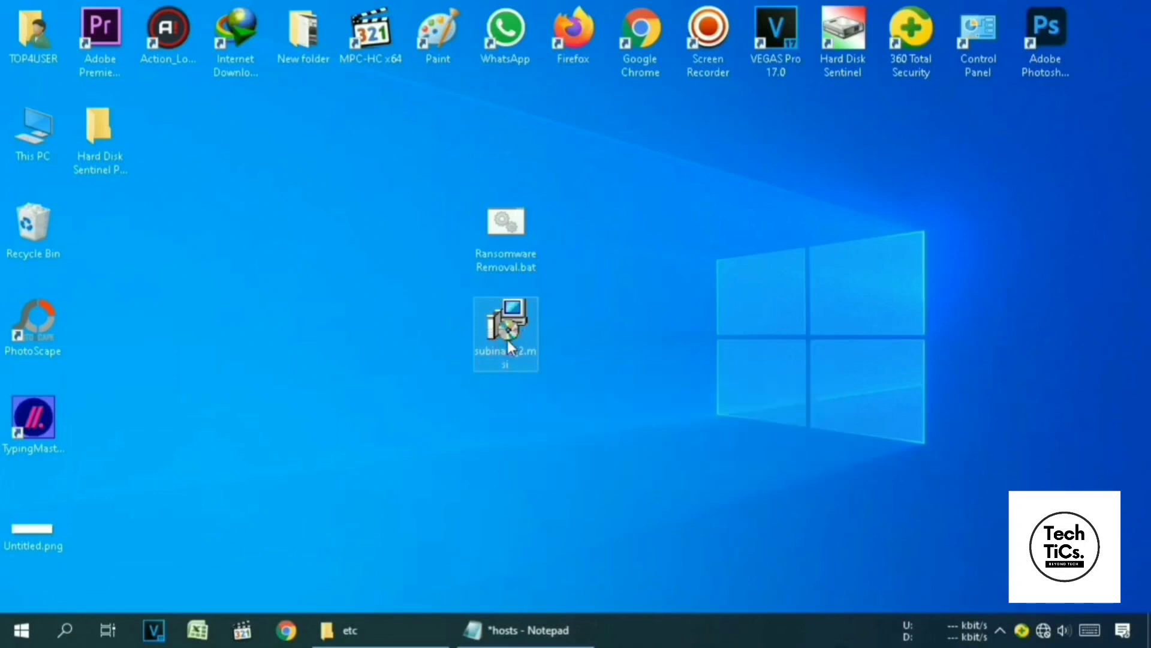
double_click(508, 339)
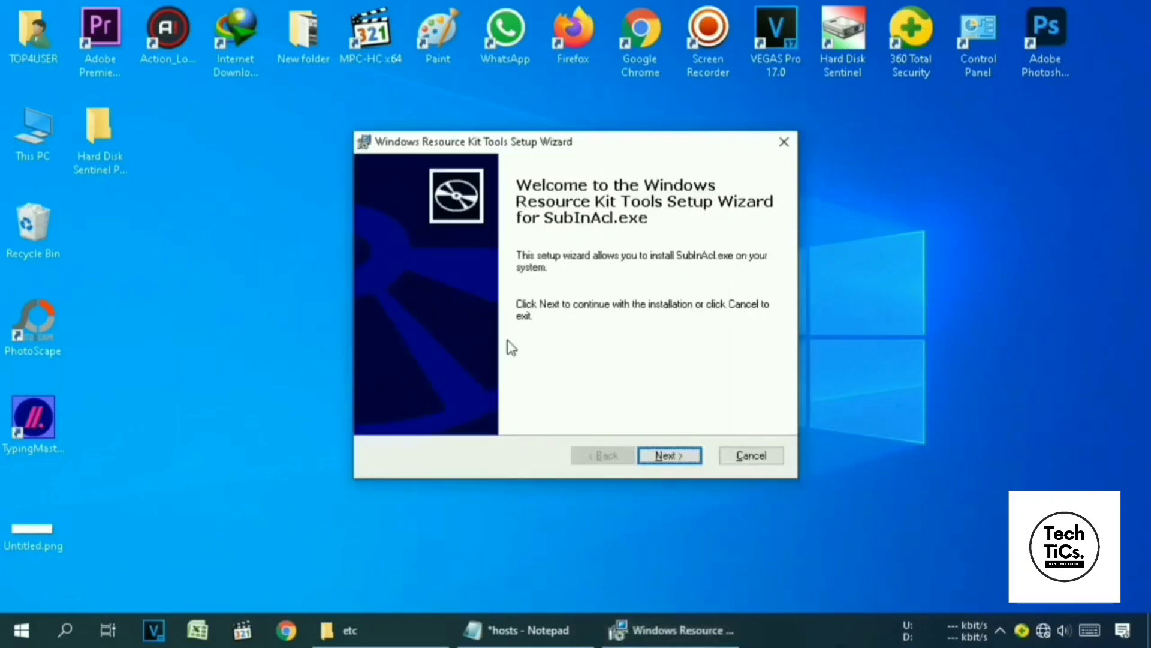
left_click(673, 456)
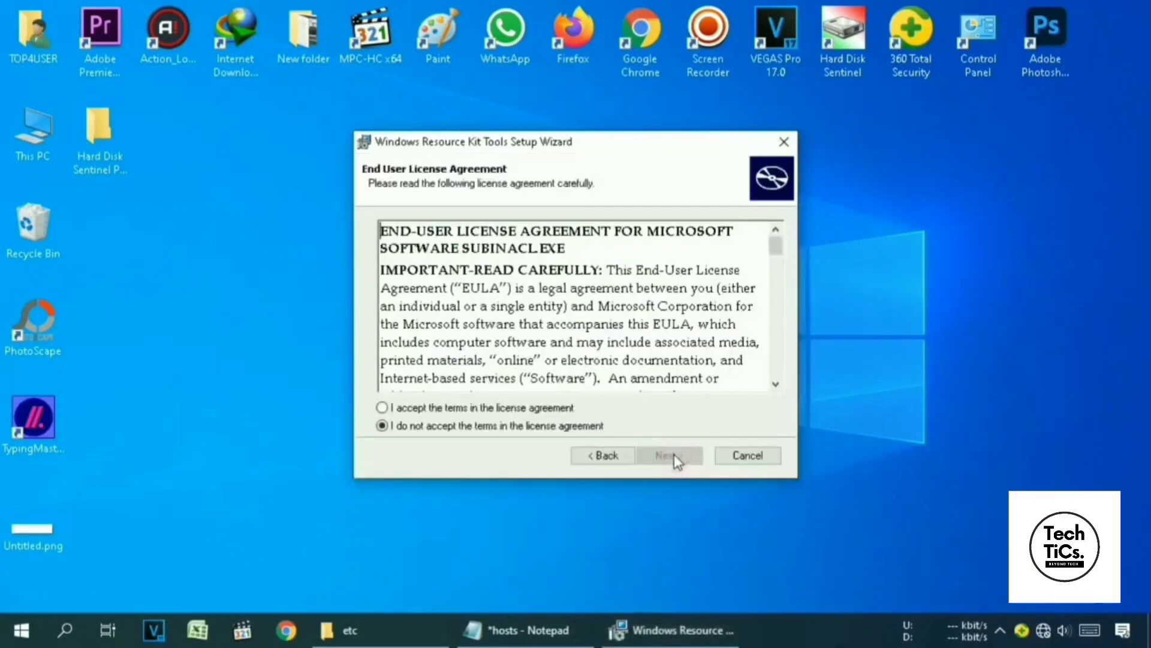
left_click(437, 409)
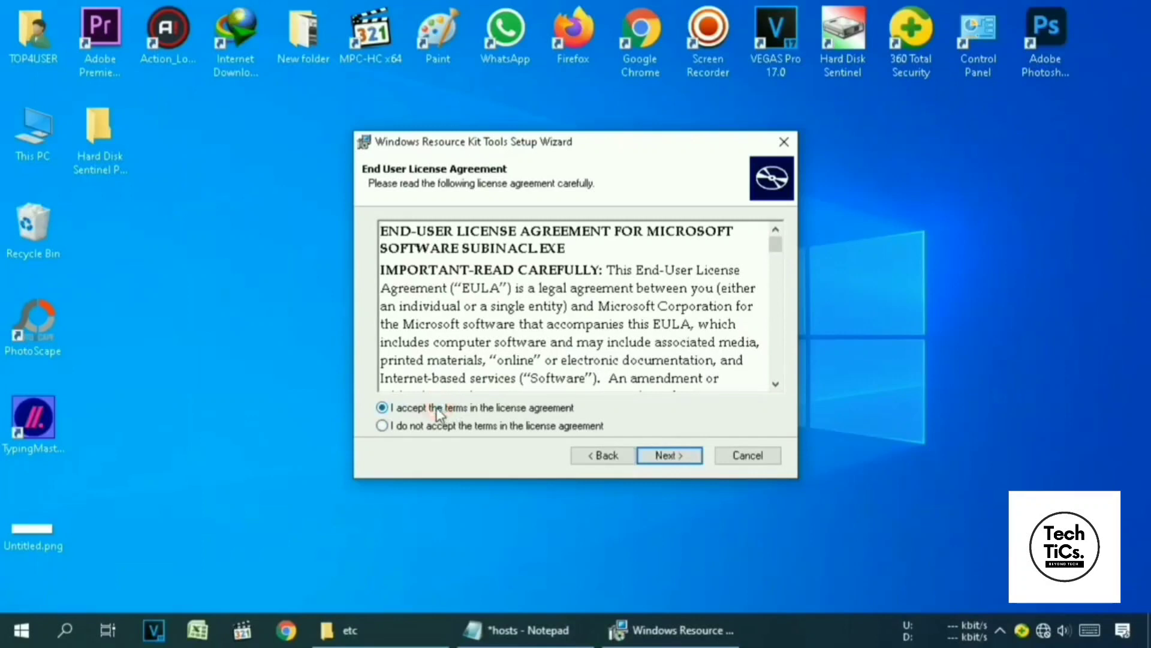
left_click(680, 459)
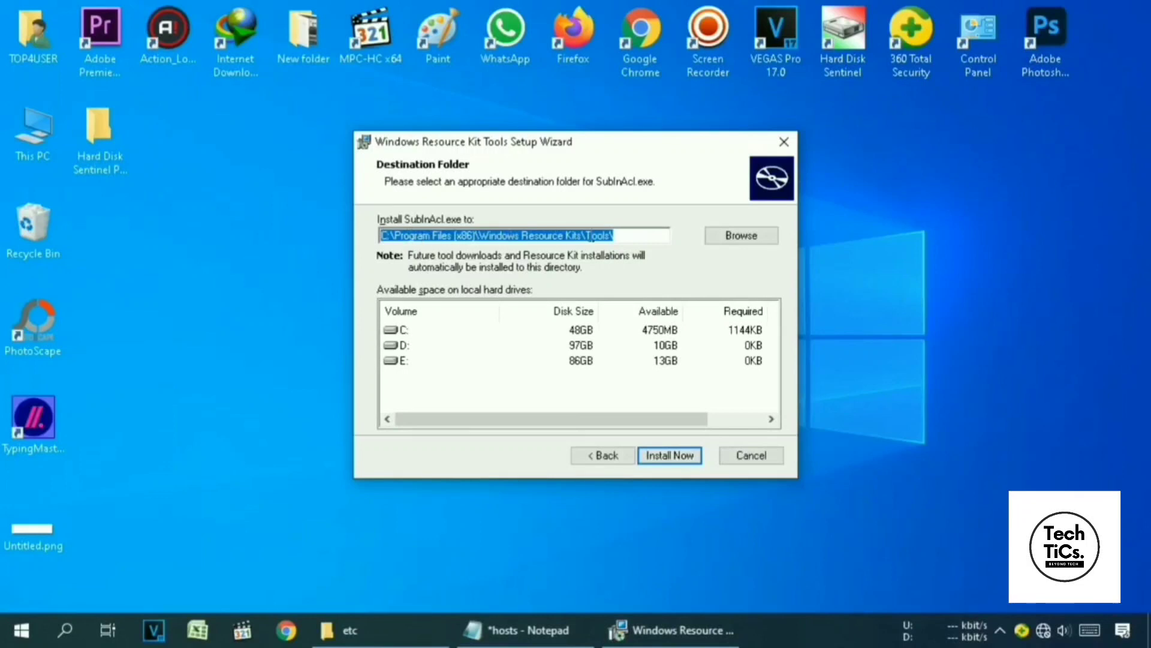
left_click(684, 460)
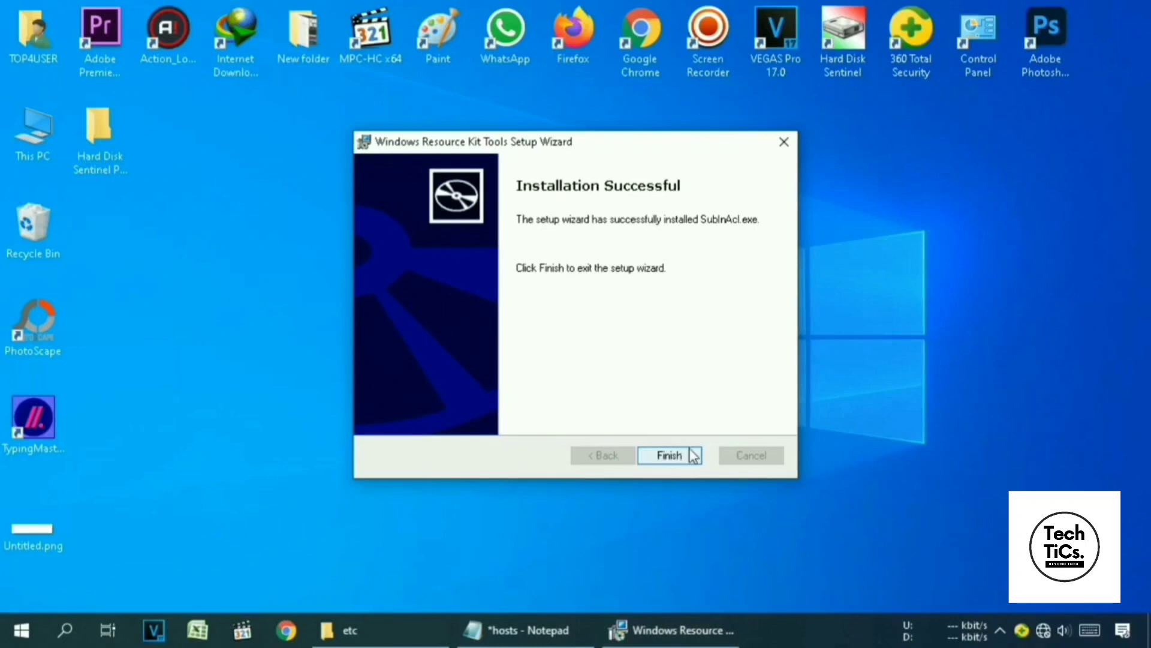
left_click(673, 455)
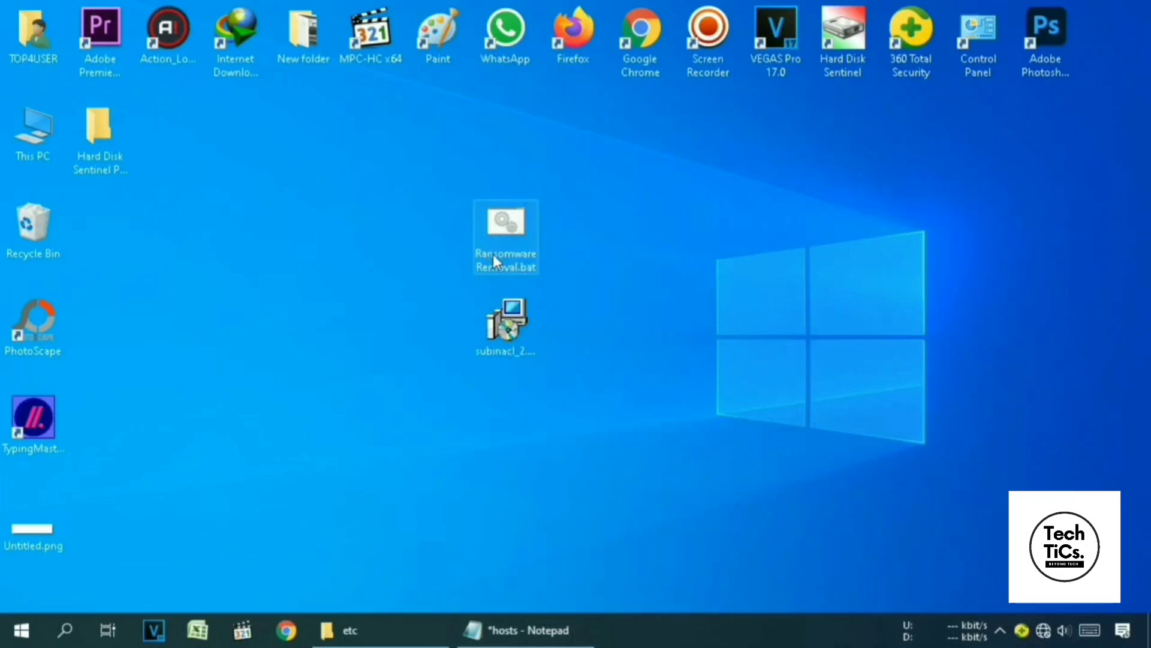
Copy Ransomware Removal.bat from the desktop and open the %programfiles(x86)% folder through Windows search.
right_click(504, 221)
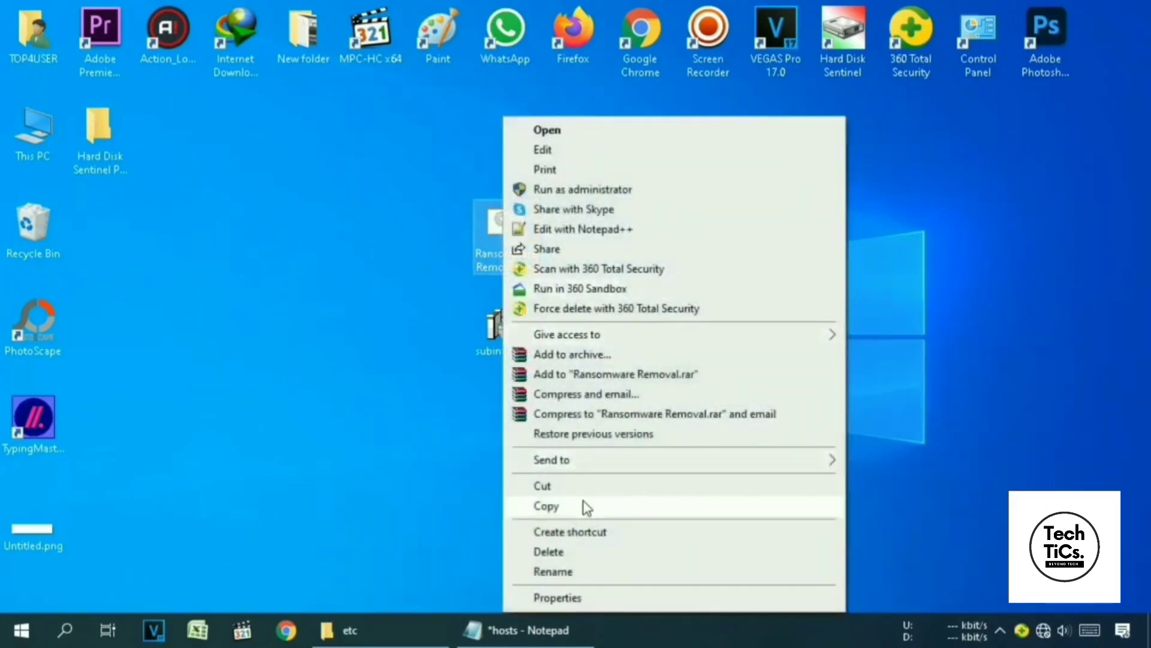
left_click(555, 506)
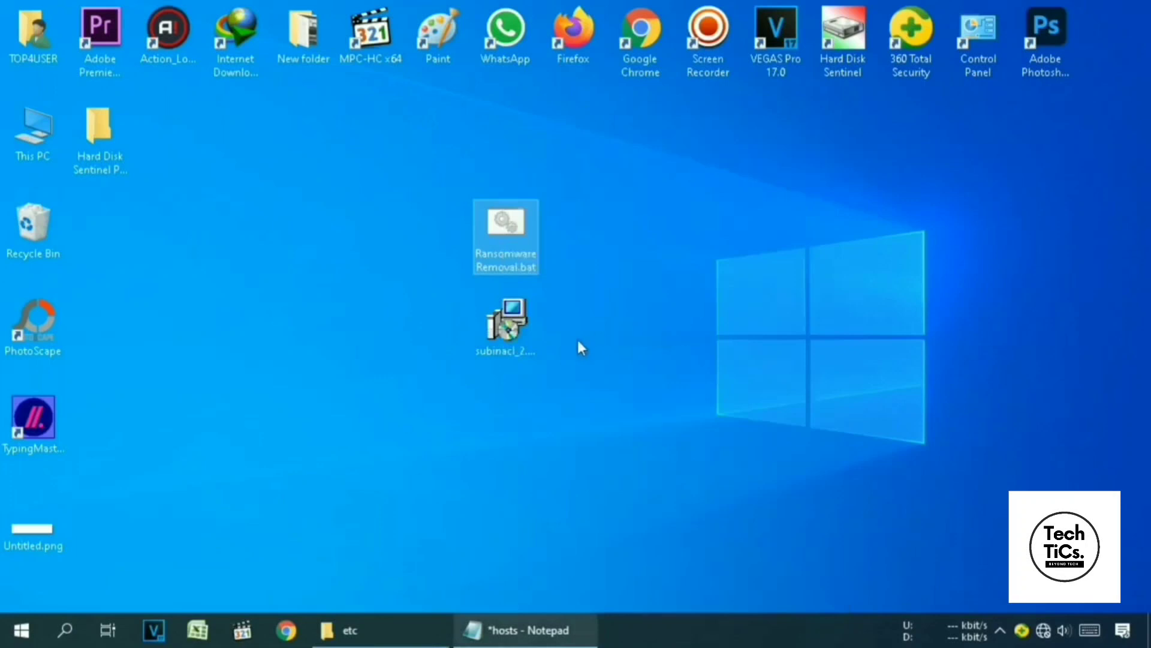
left_click(66, 631)
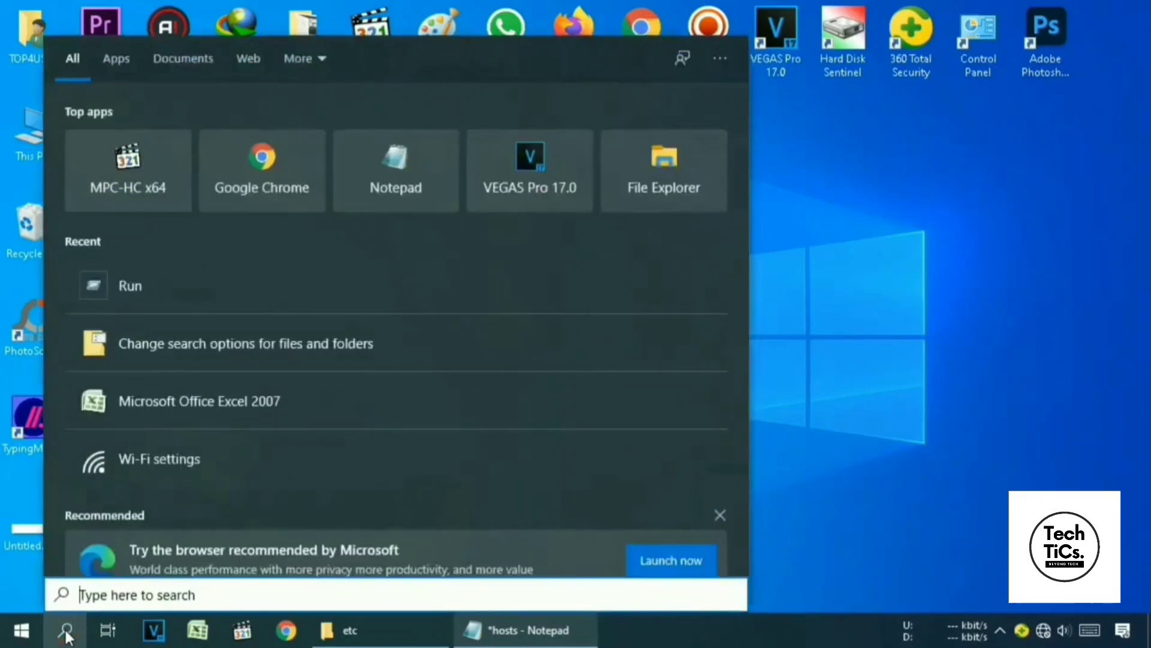
type("%")
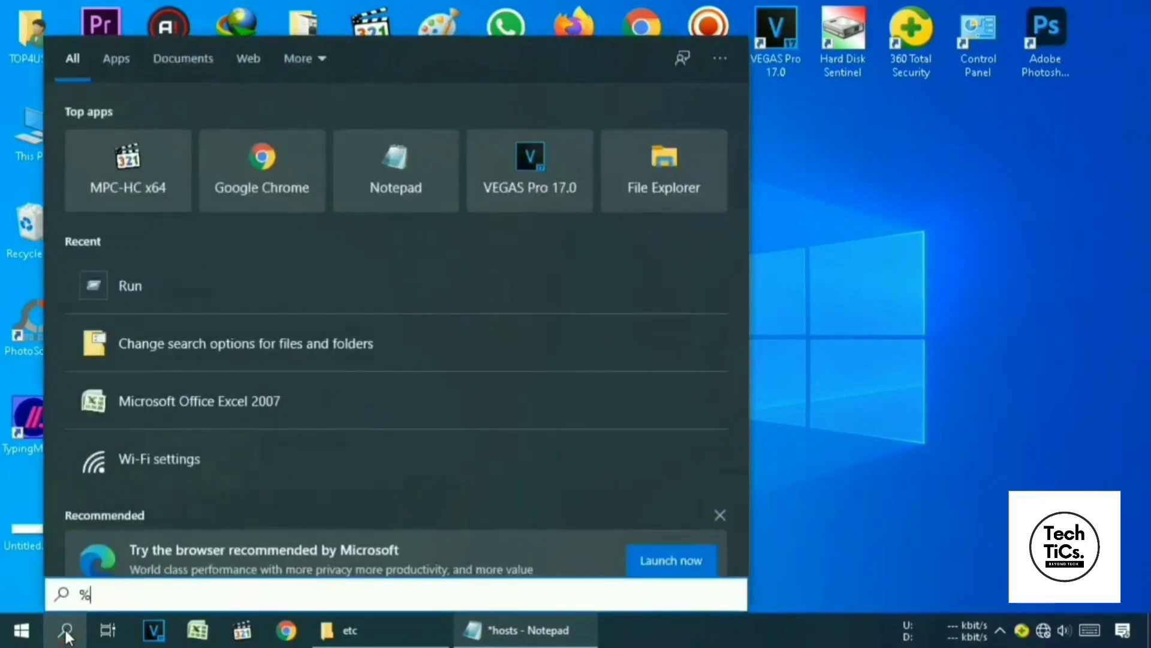
type("p")
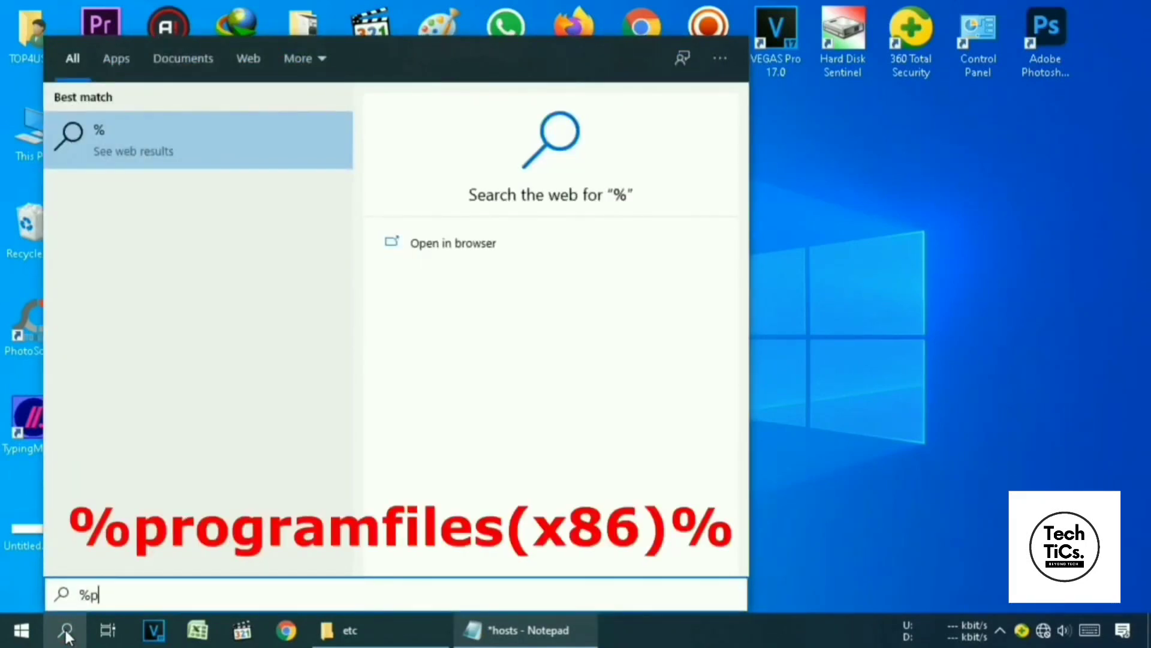
type("rogra")
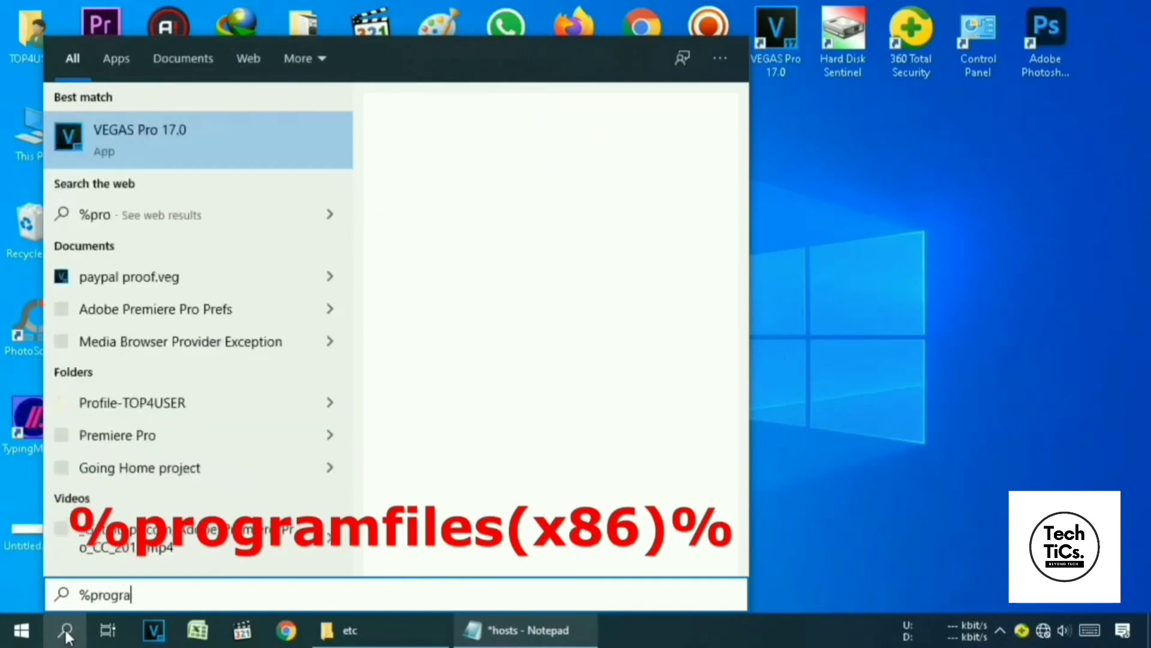
type("mfiles")
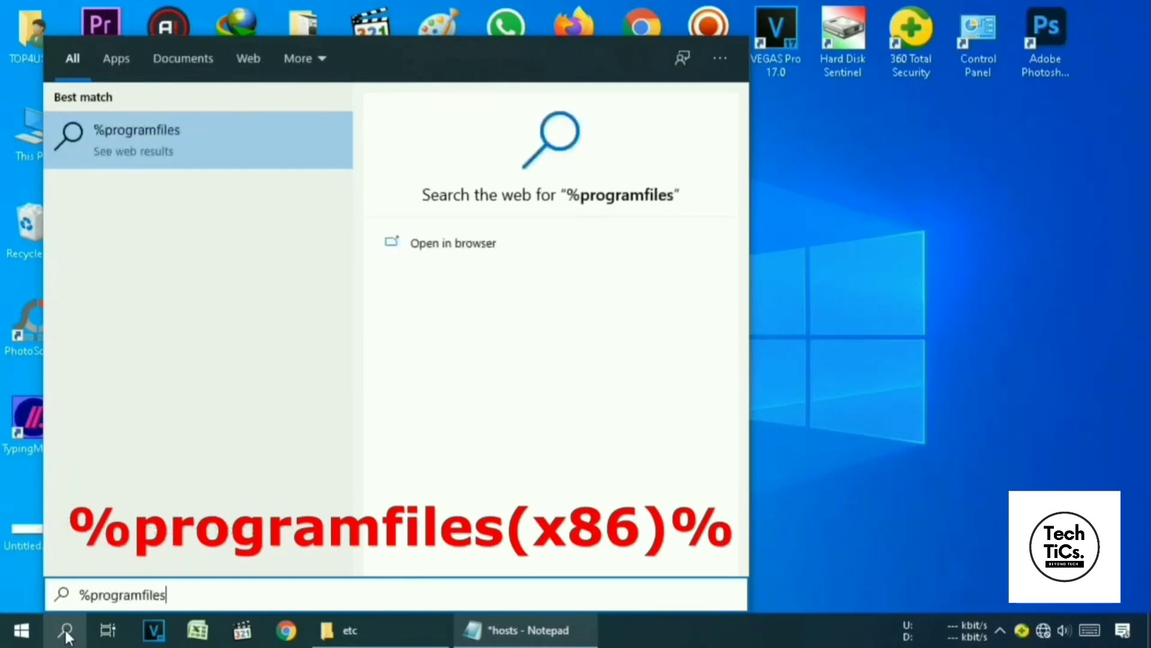
type("(")
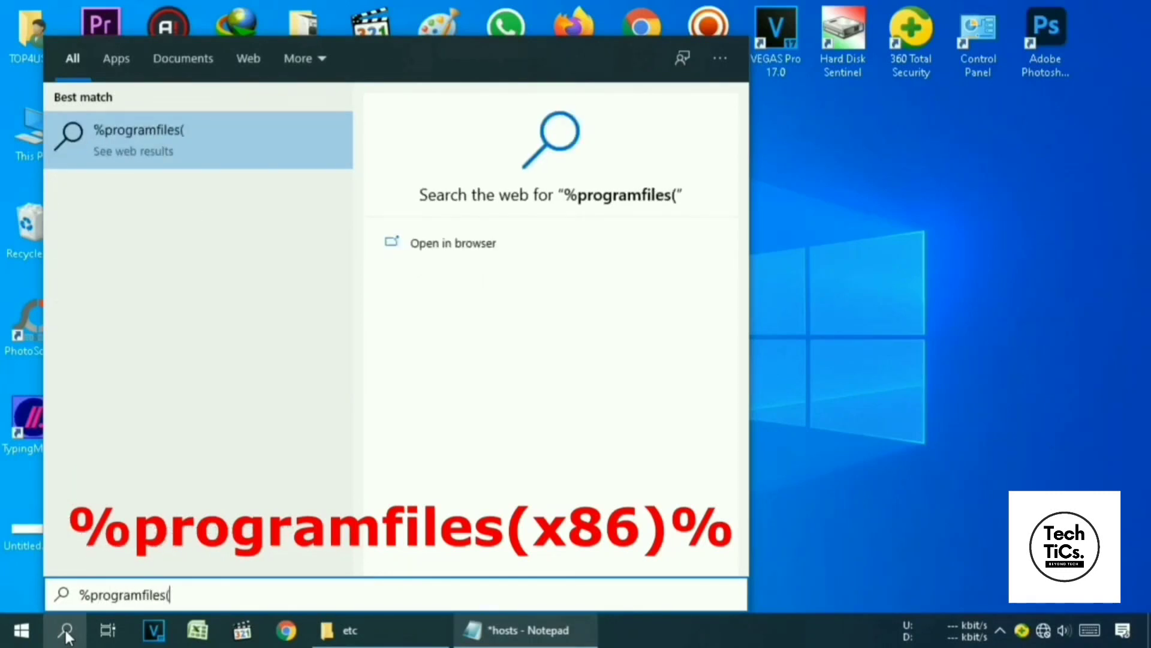
type("x8")
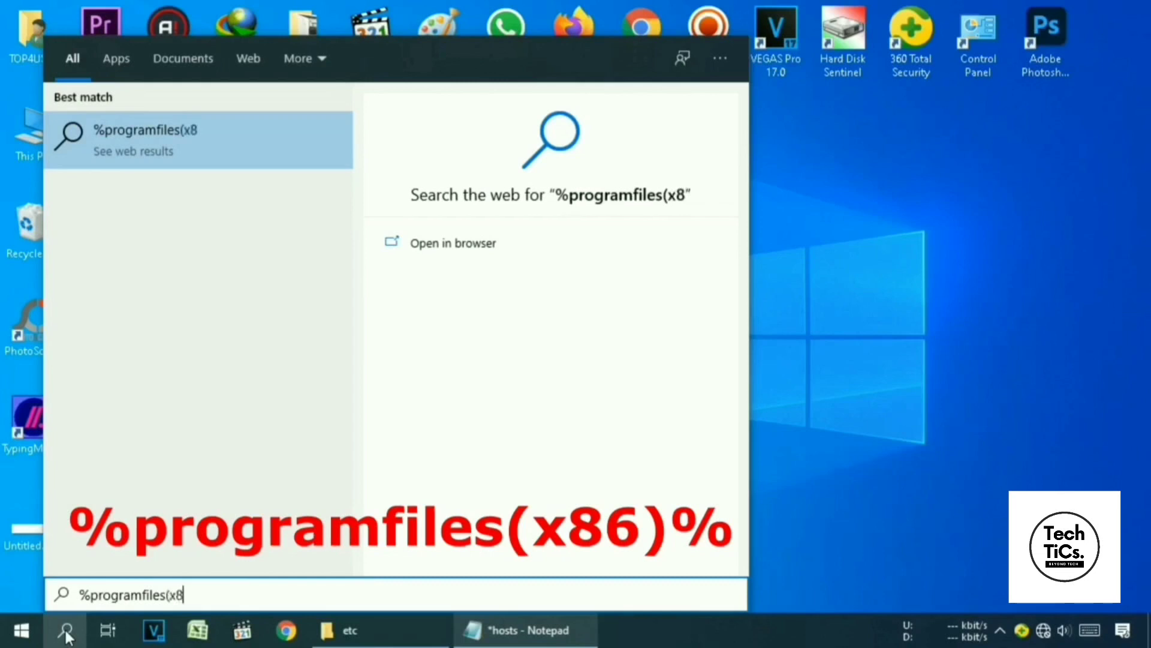
type("6")
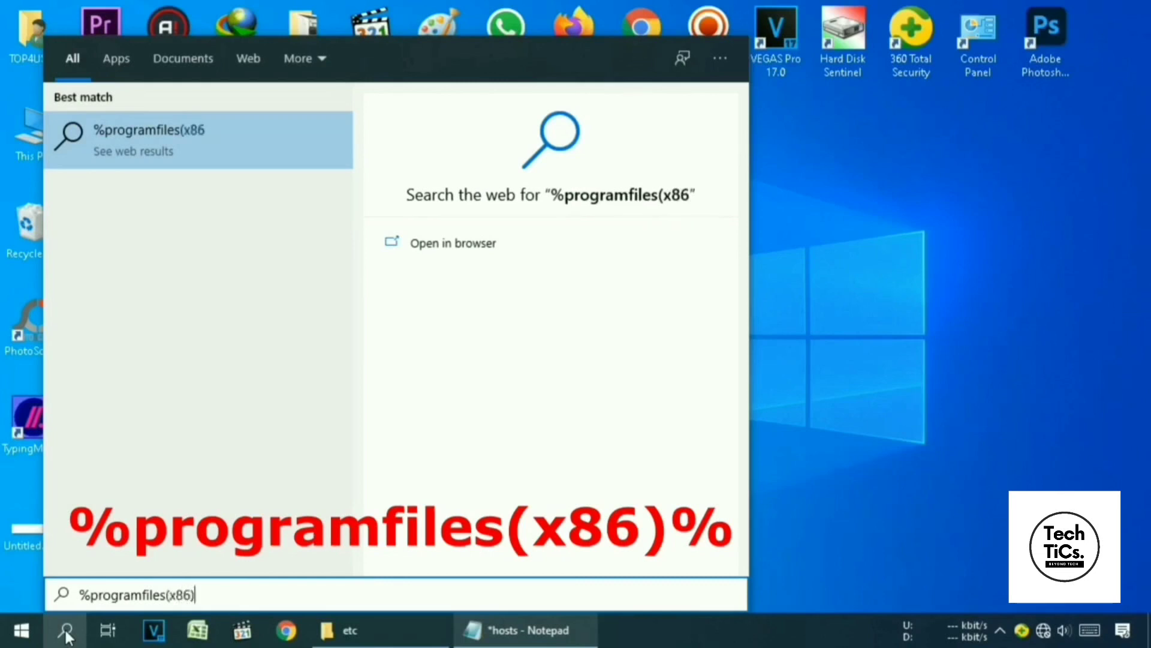
type(")%")
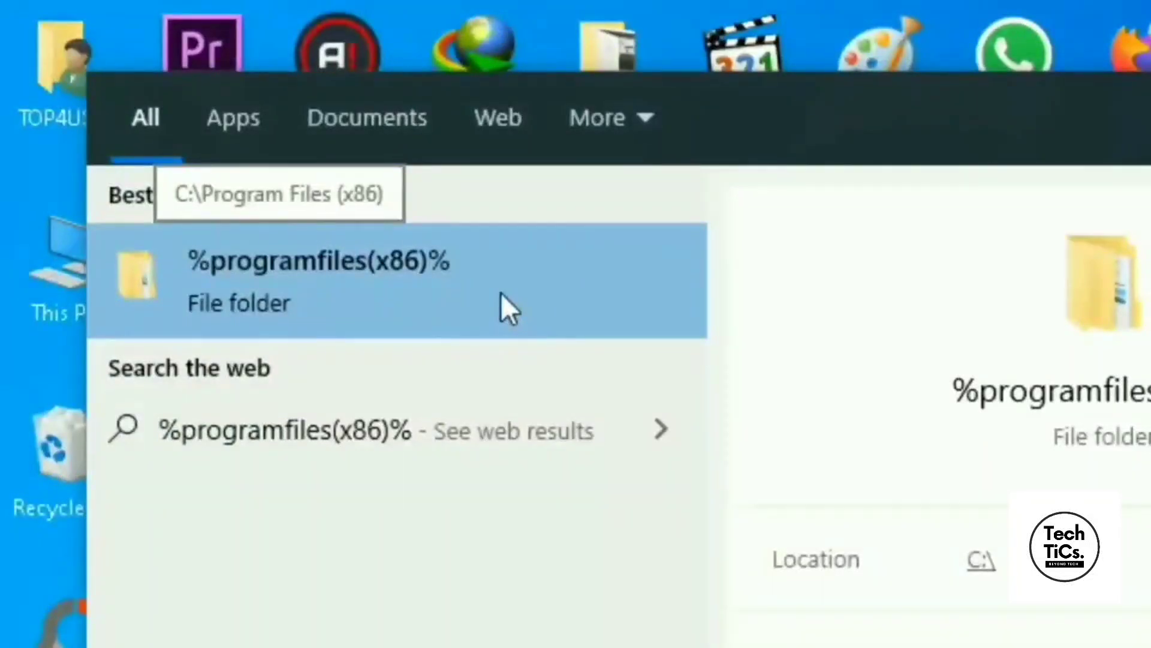
left_click(352, 289)
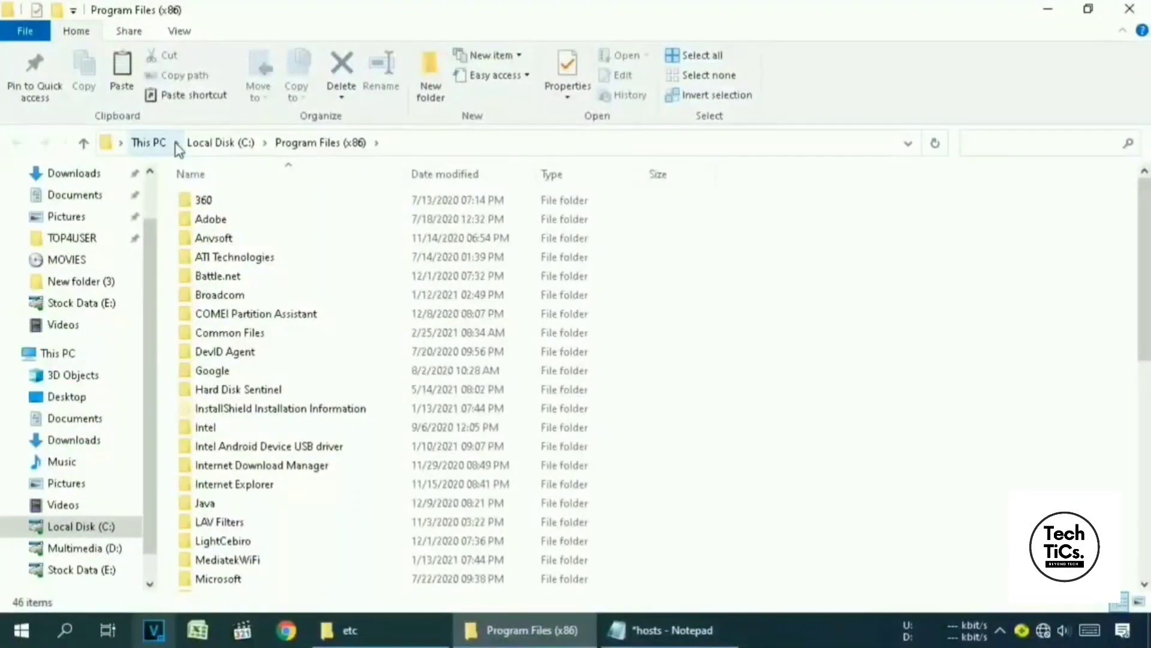
Paste Ransomware Removal.bat into the Tools folder inside Windows Resource Kits and minimize the folder window.
scroll(690, 402, "down", 8)
left_click(689, 393)
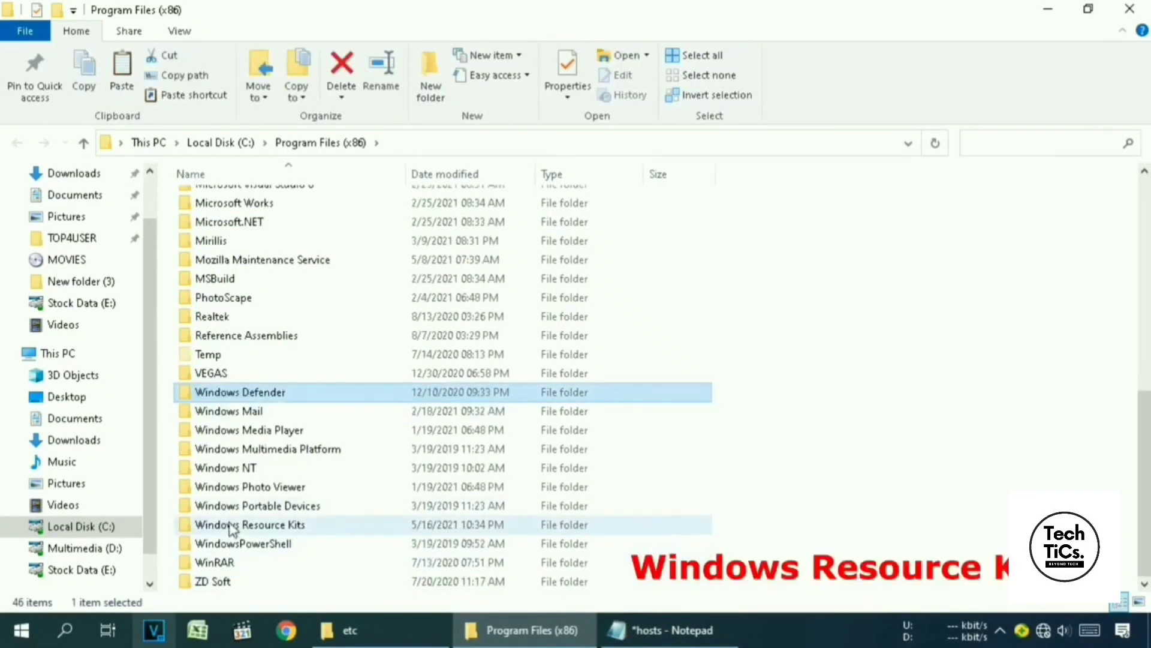
double_click(331, 524)
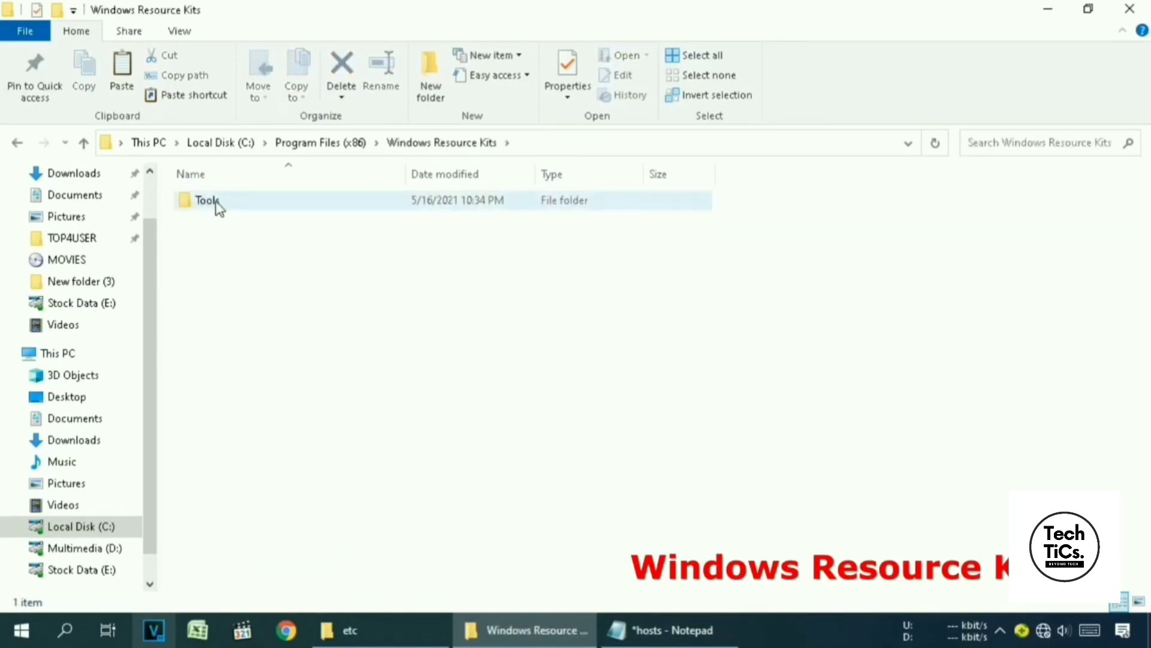
double_click(256, 202)
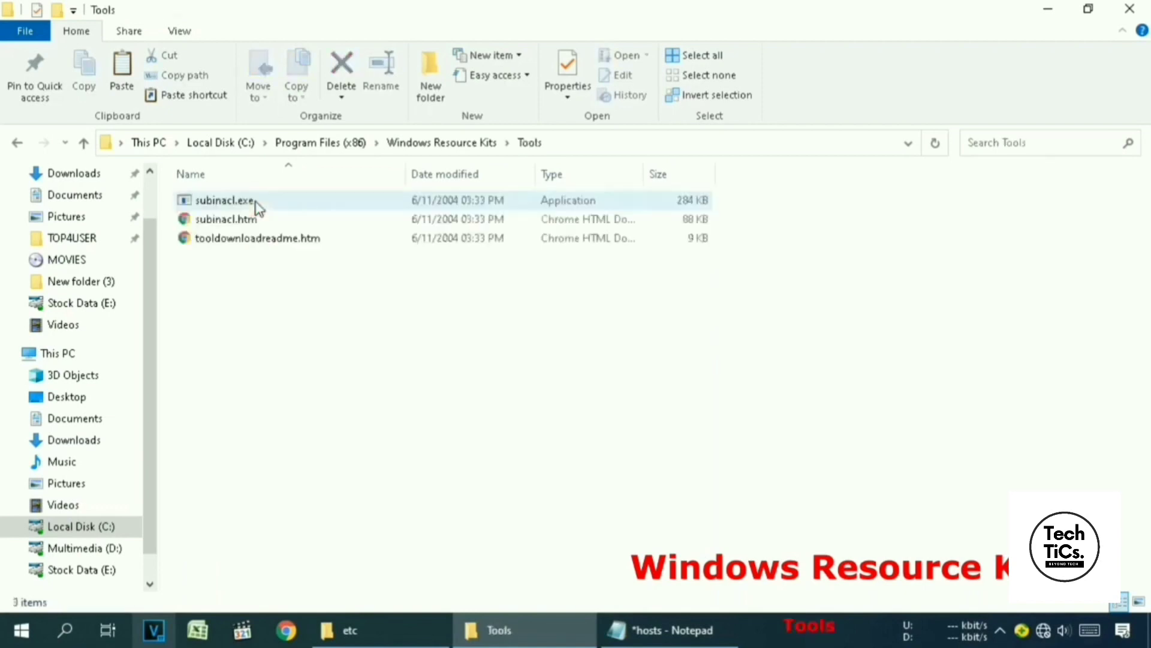
left_click(380, 294)
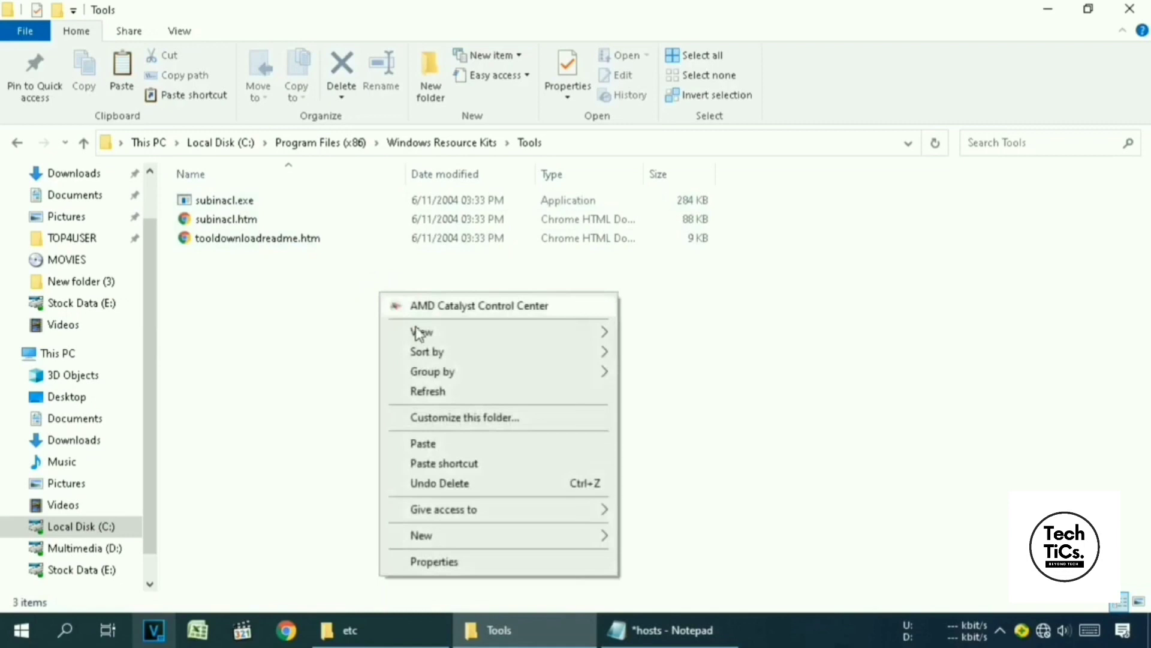
left_click(455, 443)
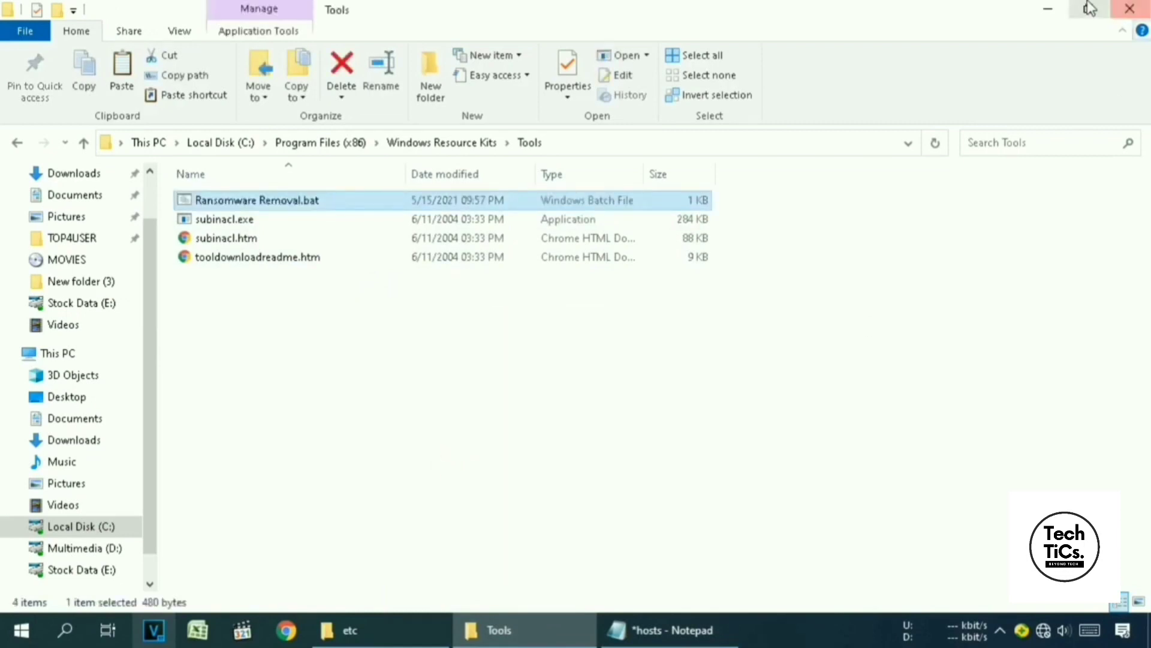
left_click(1049, 8)
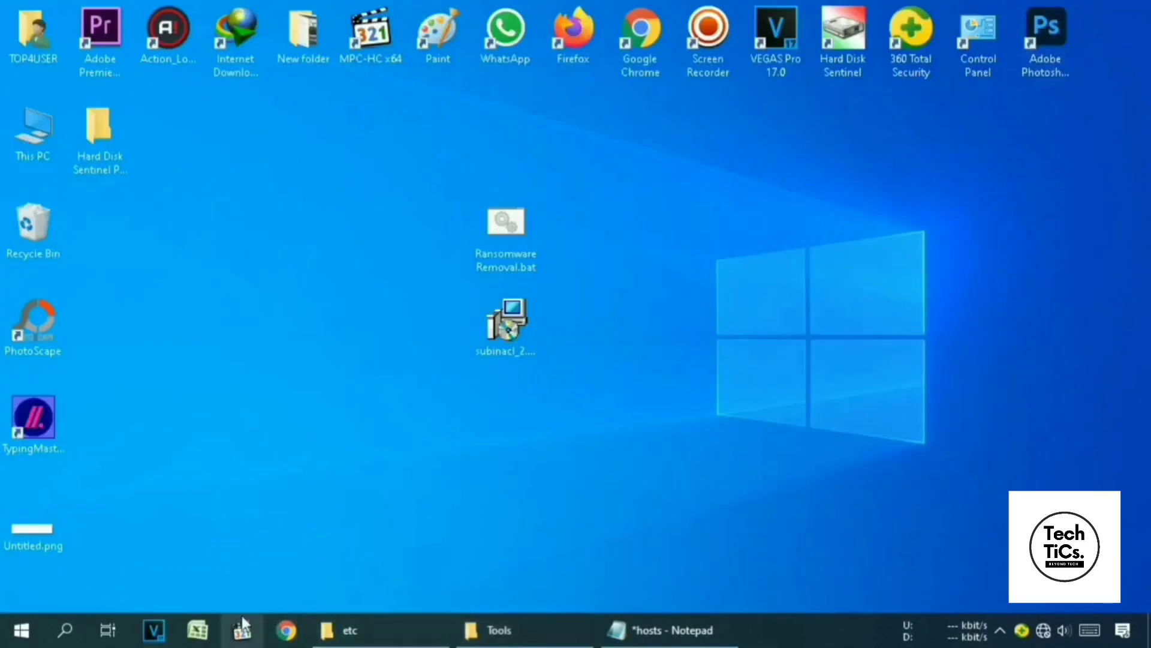
Search Windows for cmd, run Command Prompt as administrator, and bring its window into focus.
left_click(66, 631)
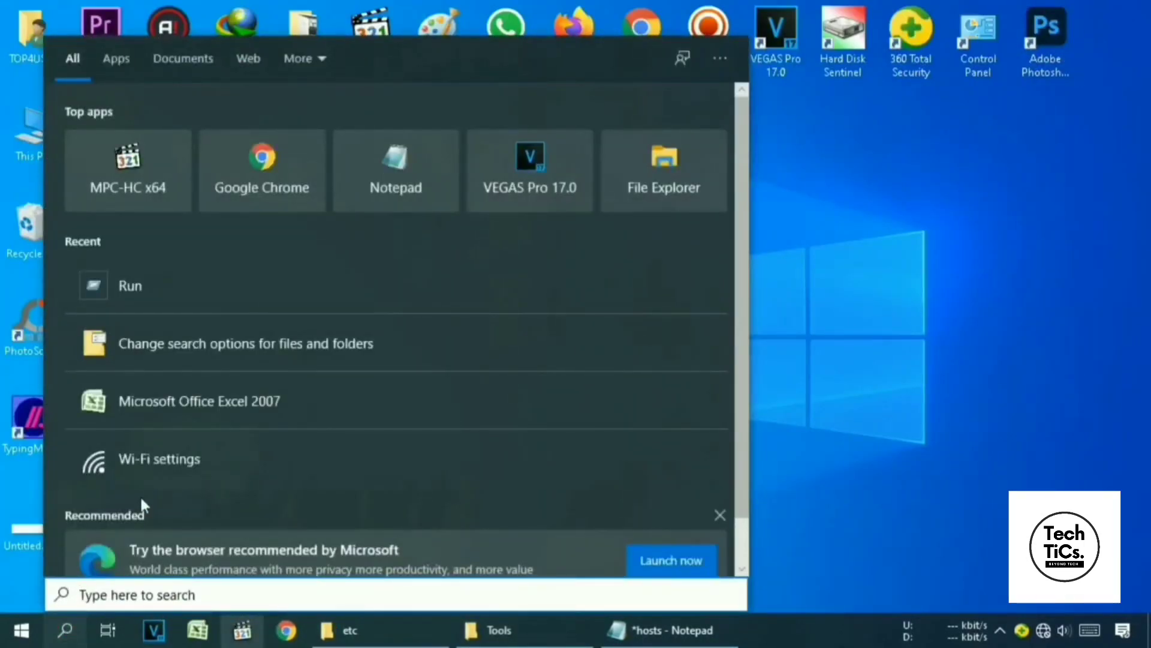
type("cmd")
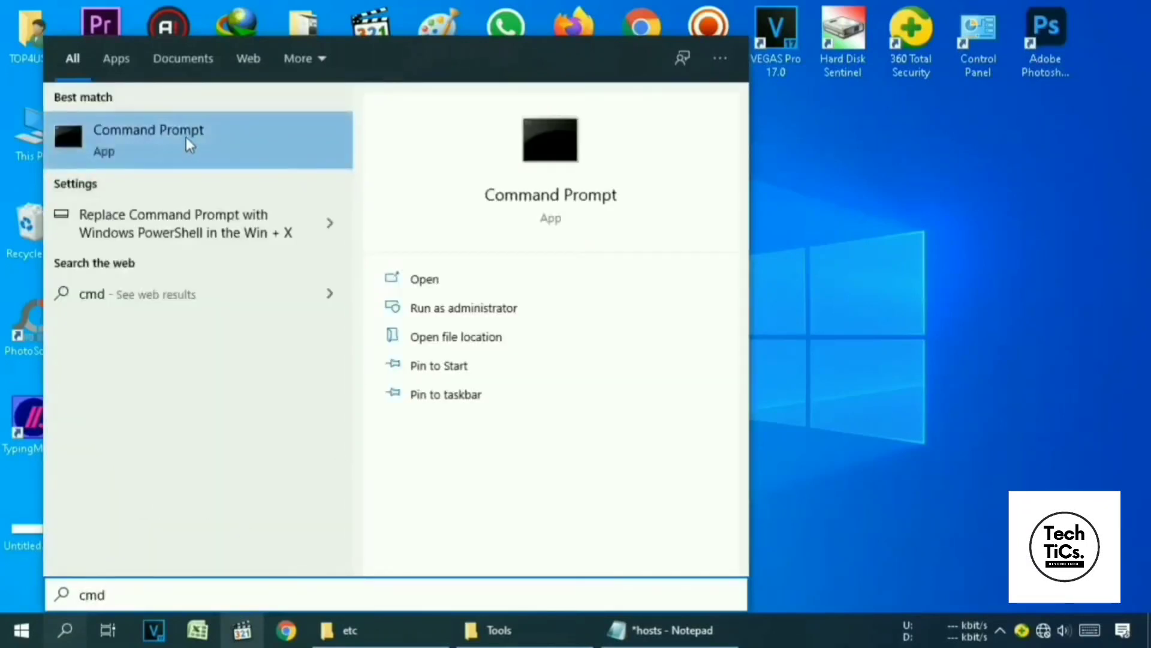
right_click(208, 132)
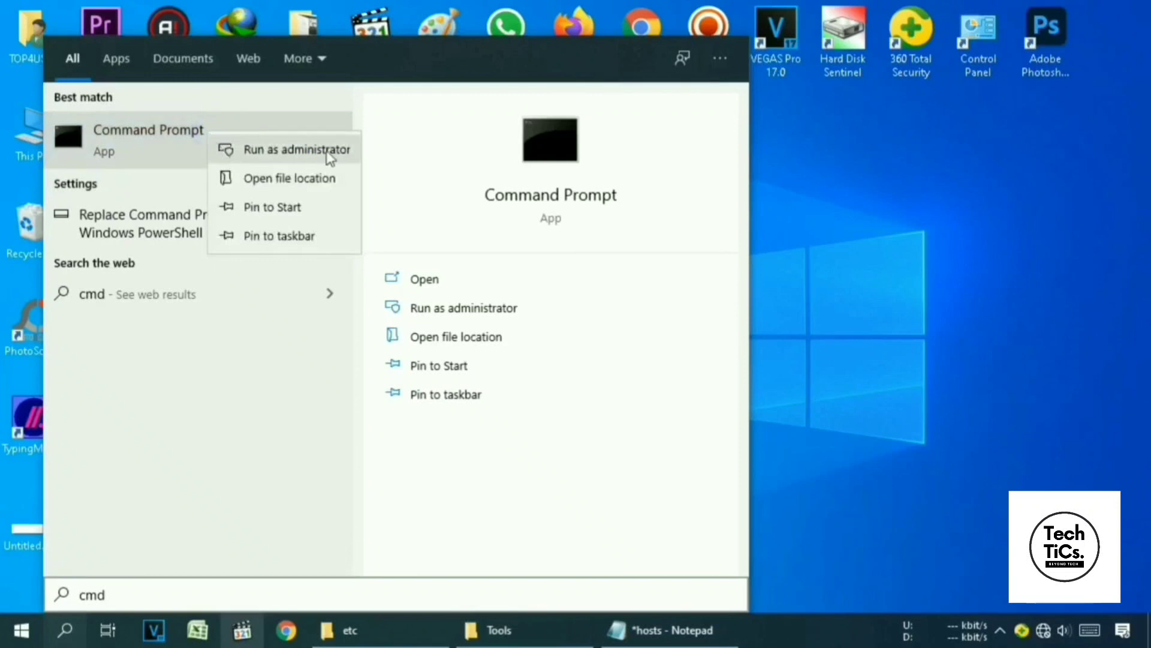
left_click(327, 153)
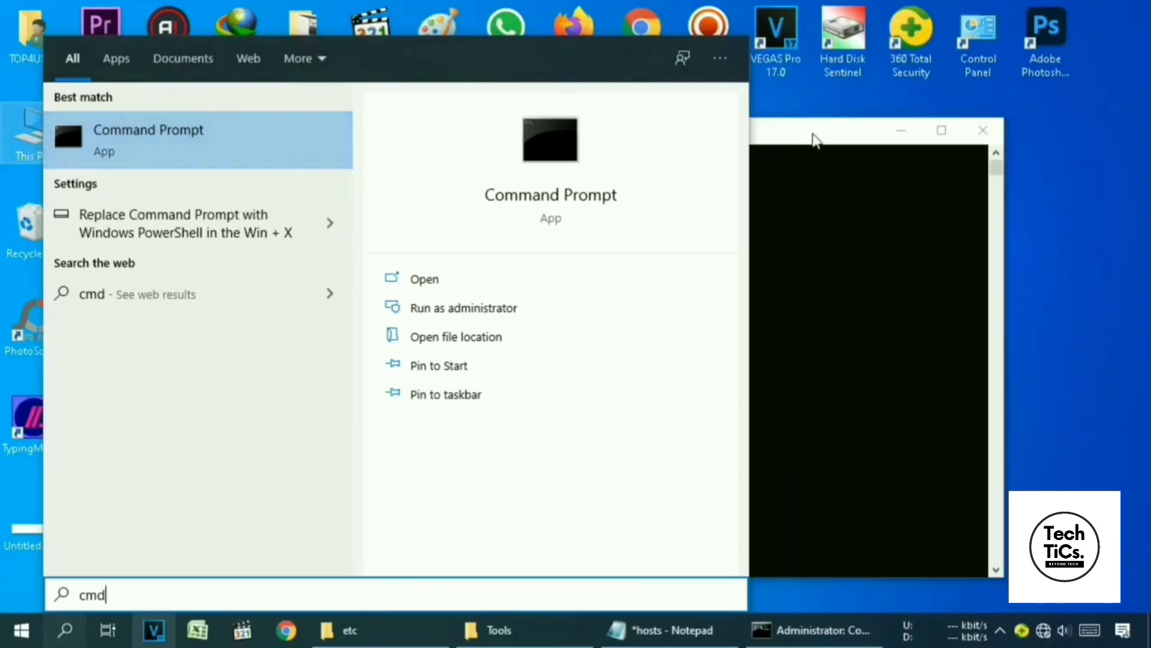
left_click(778, 136)
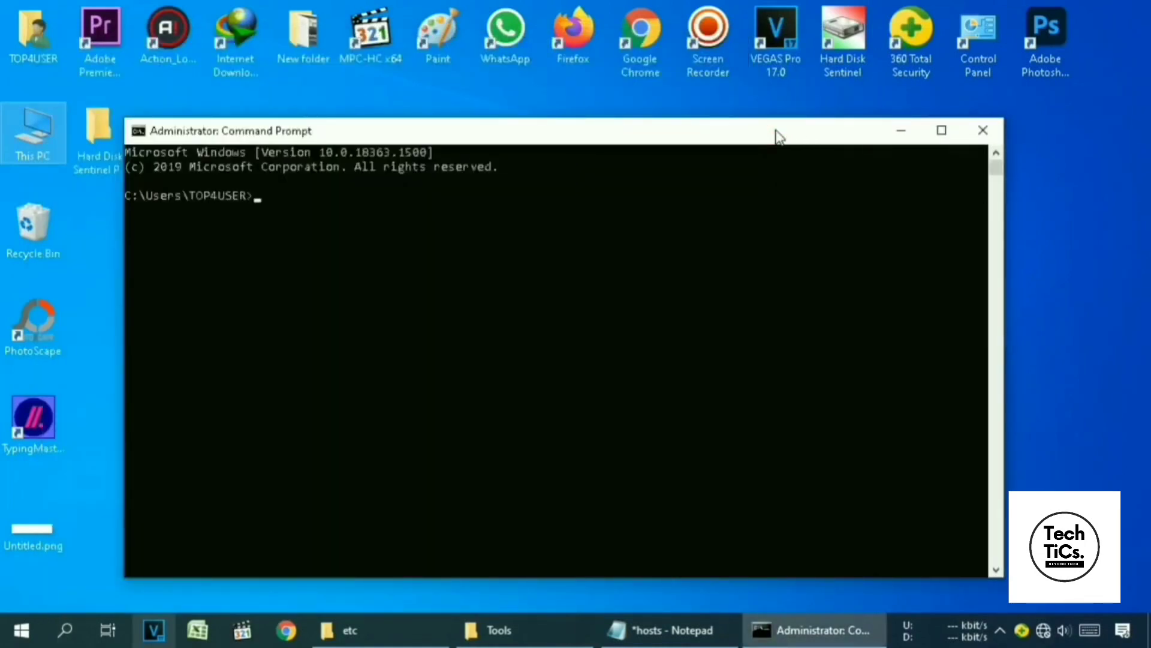
Change the Command Prompt directory with cd %programfiles(x86)%\windows resource kits\tools.
type("cd %p")
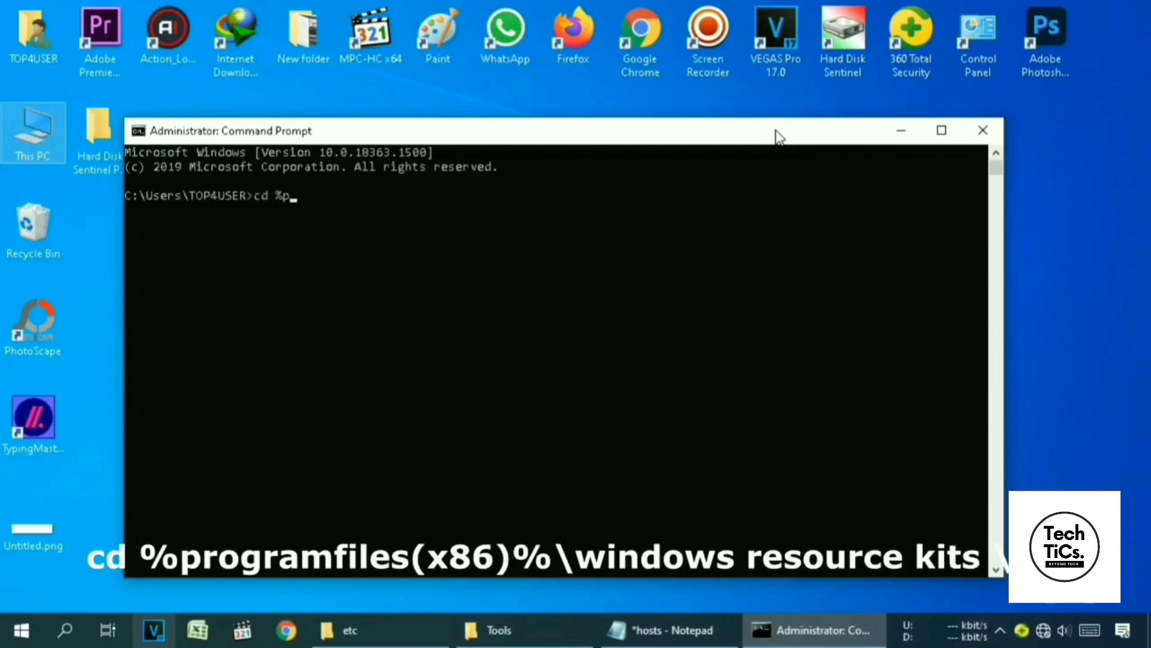
type("rogramfiles(x8")
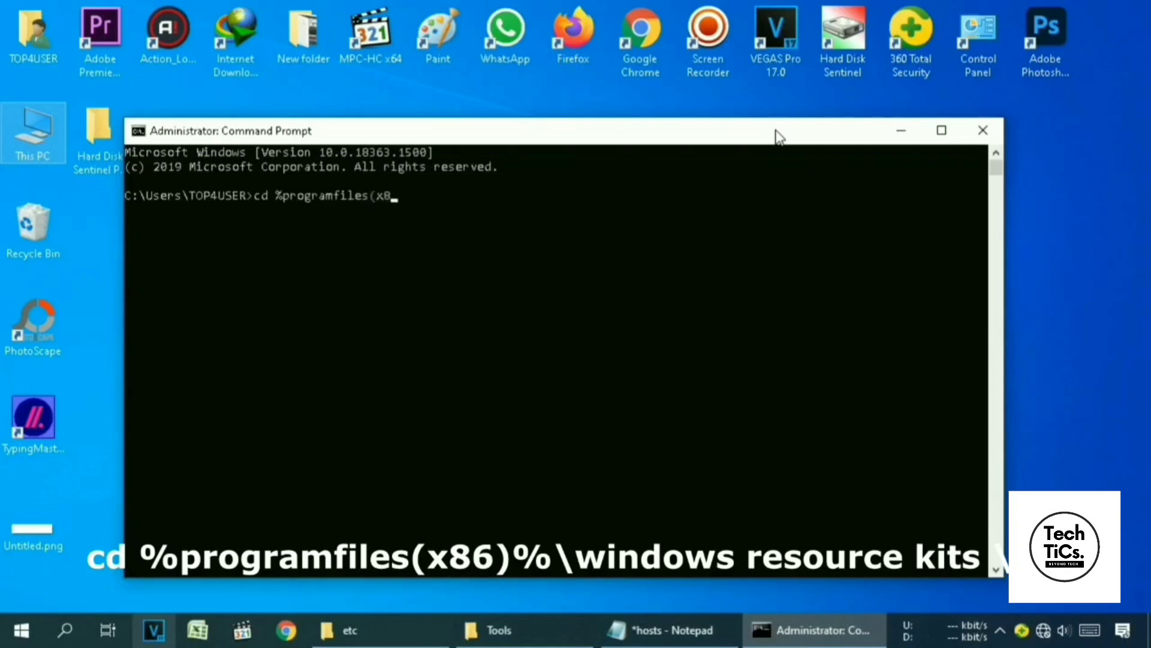
type("6)%\\windows")
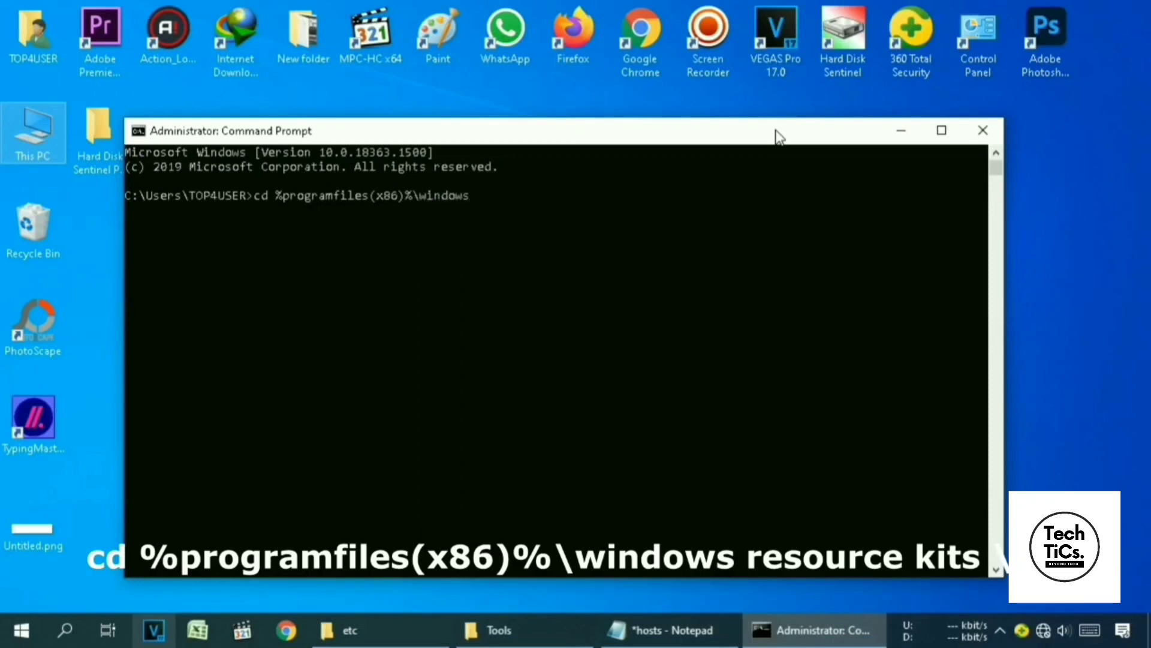
type(" resource kis")
key("BackSpace")
type("ts\\")
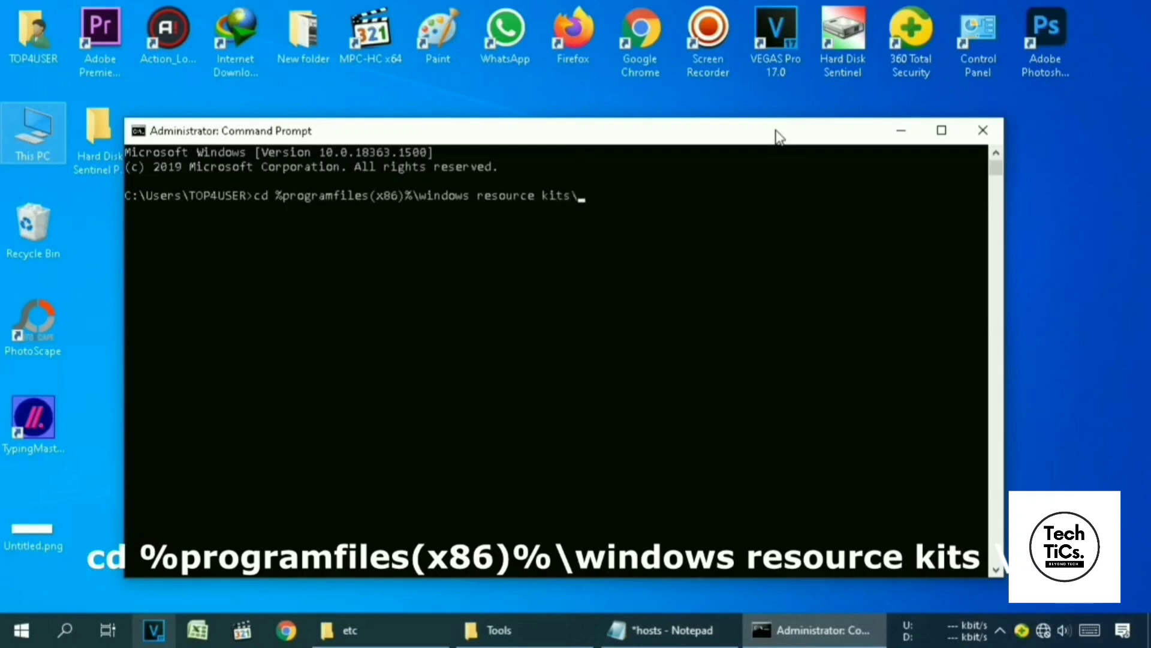
type("tools")
key("Return")
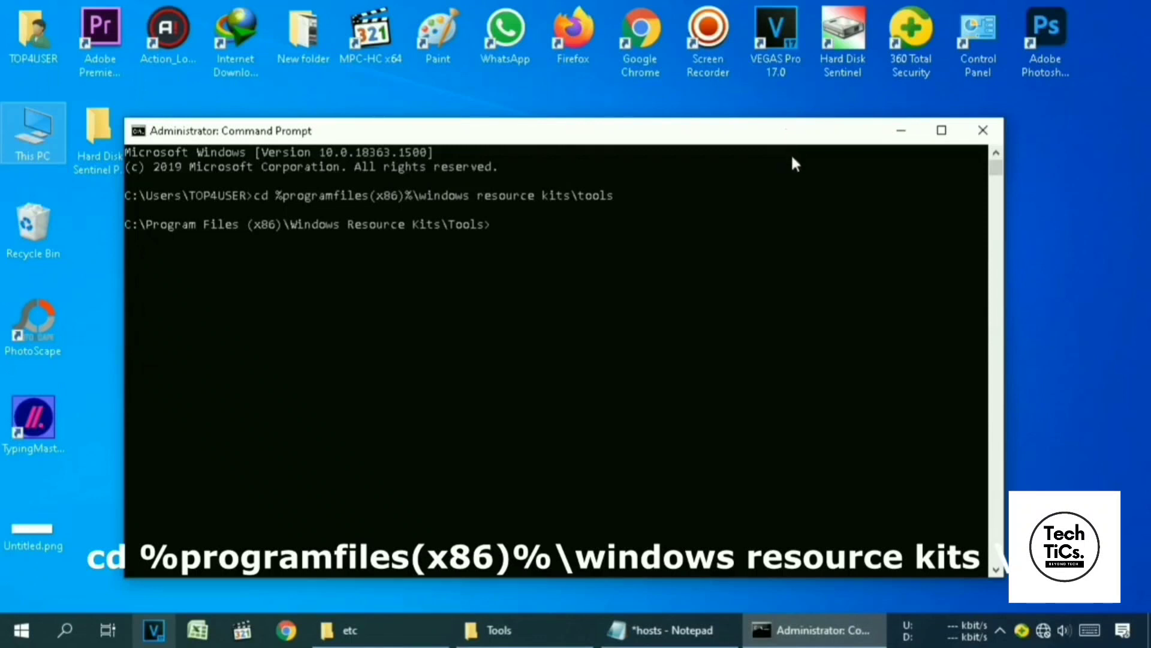
Copy the full file name RansomwareRemoval.bat, including its extension, from the Tools folder.
left_click(523, 637)
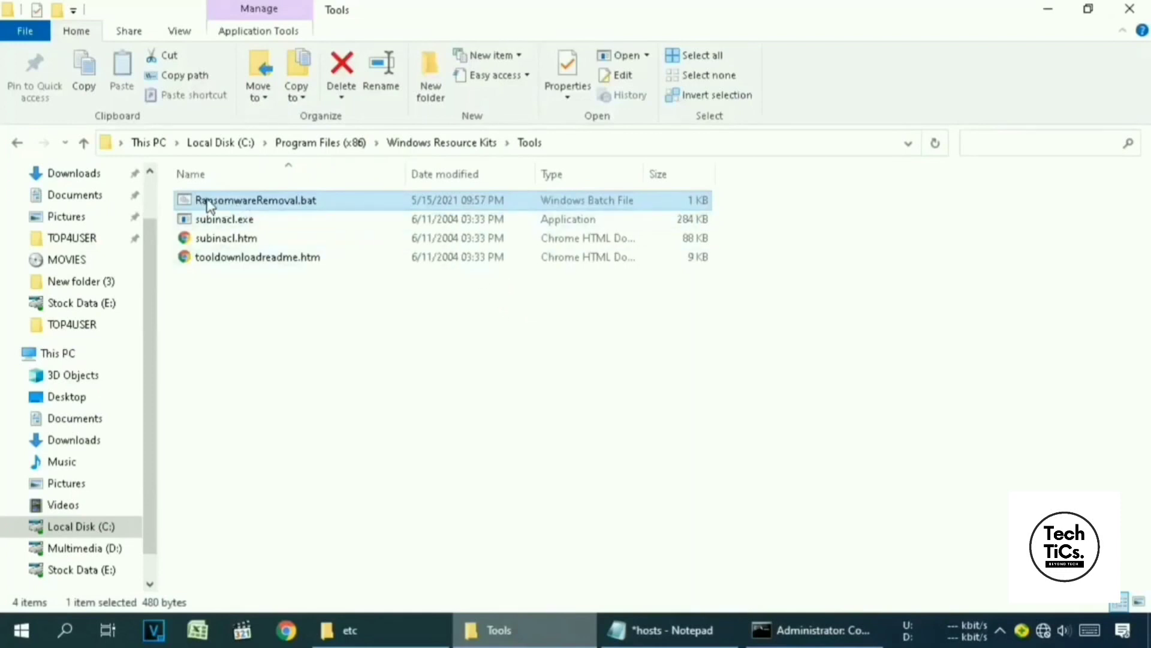
right_click(264, 201)
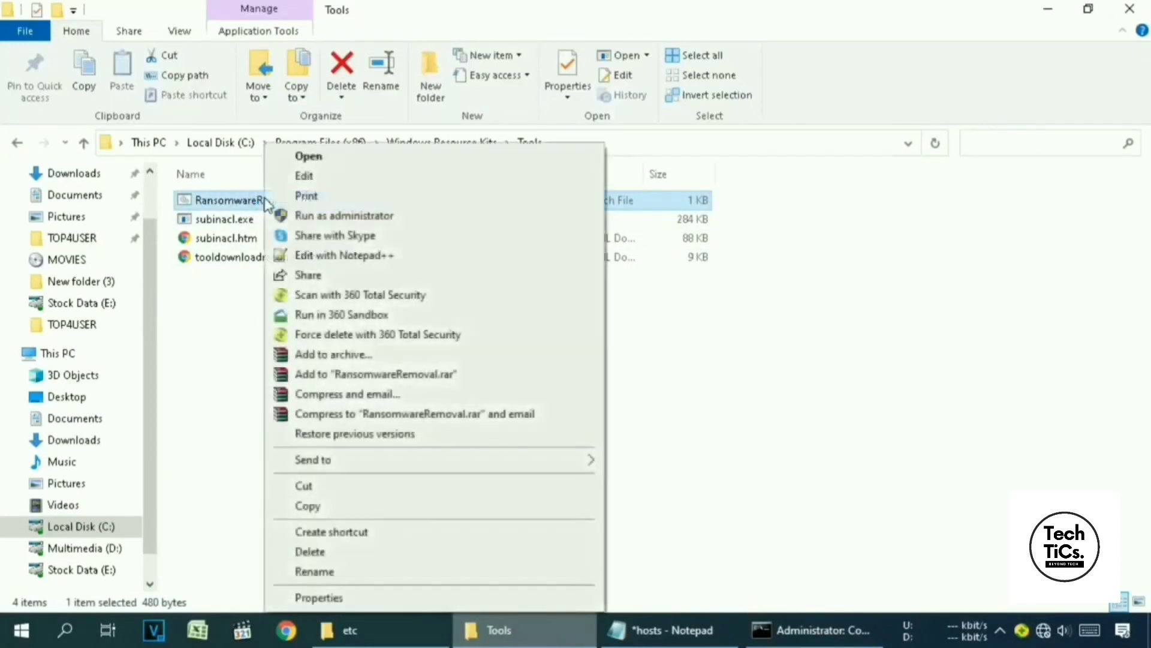
left_click(347, 571)
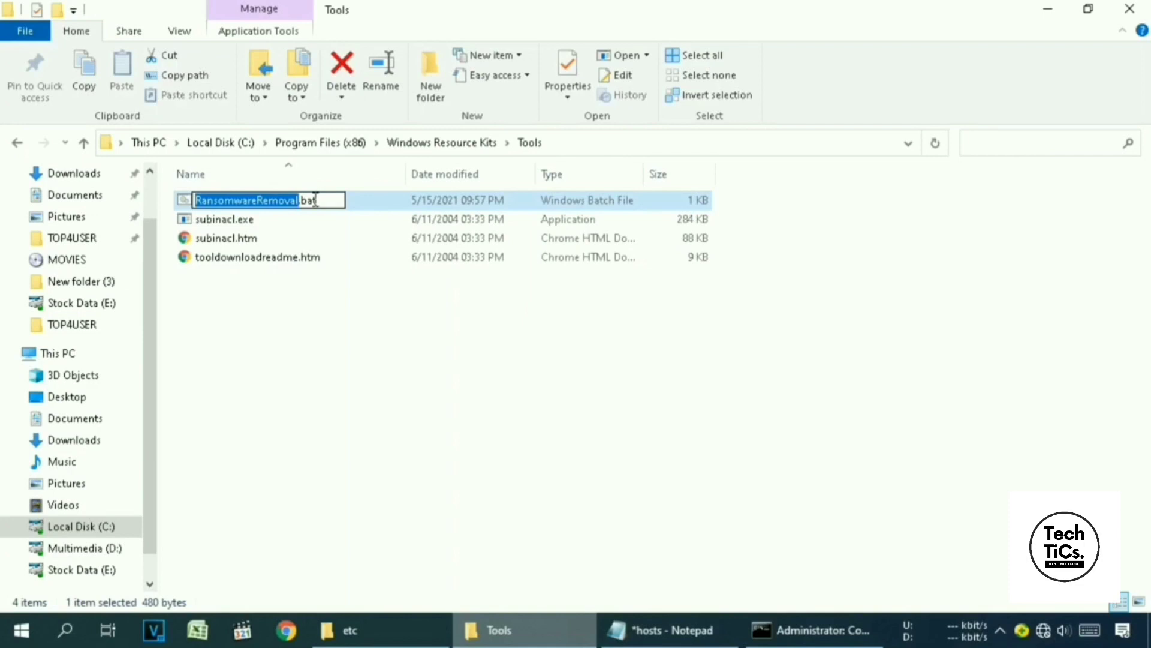
key("ctrl+a")
key("ctrl+c")
Run RansomwareRemoval.bat in the administrator Command Prompt using the copied file name and maximize the window.
left_click(802, 638)
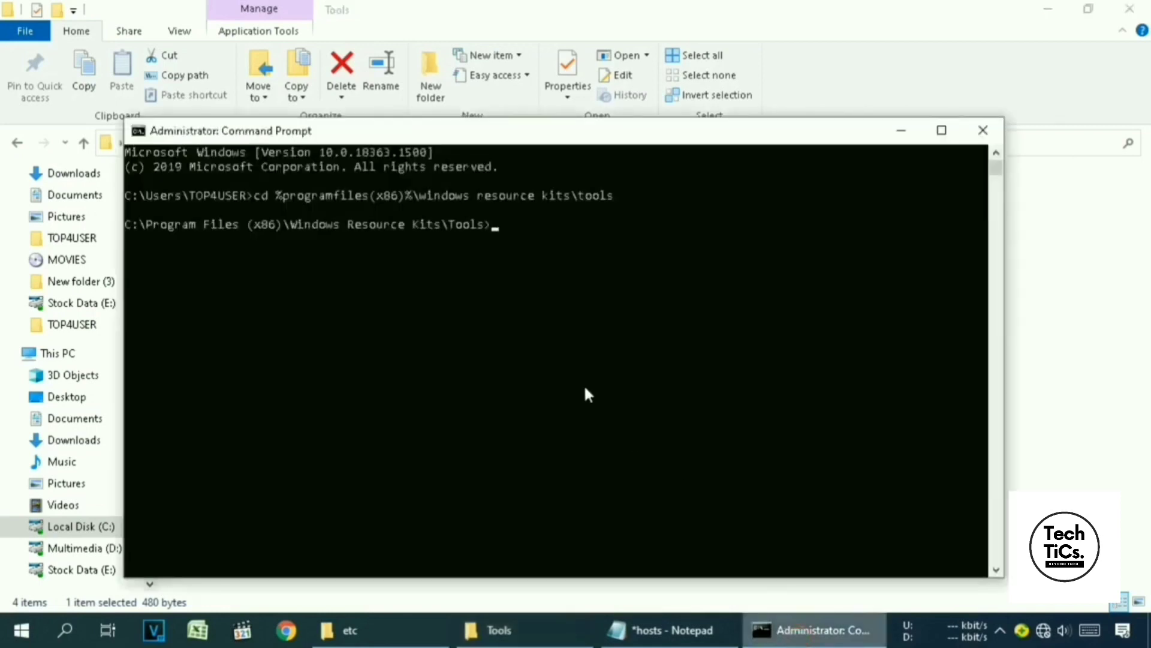
key("ctrl+v")
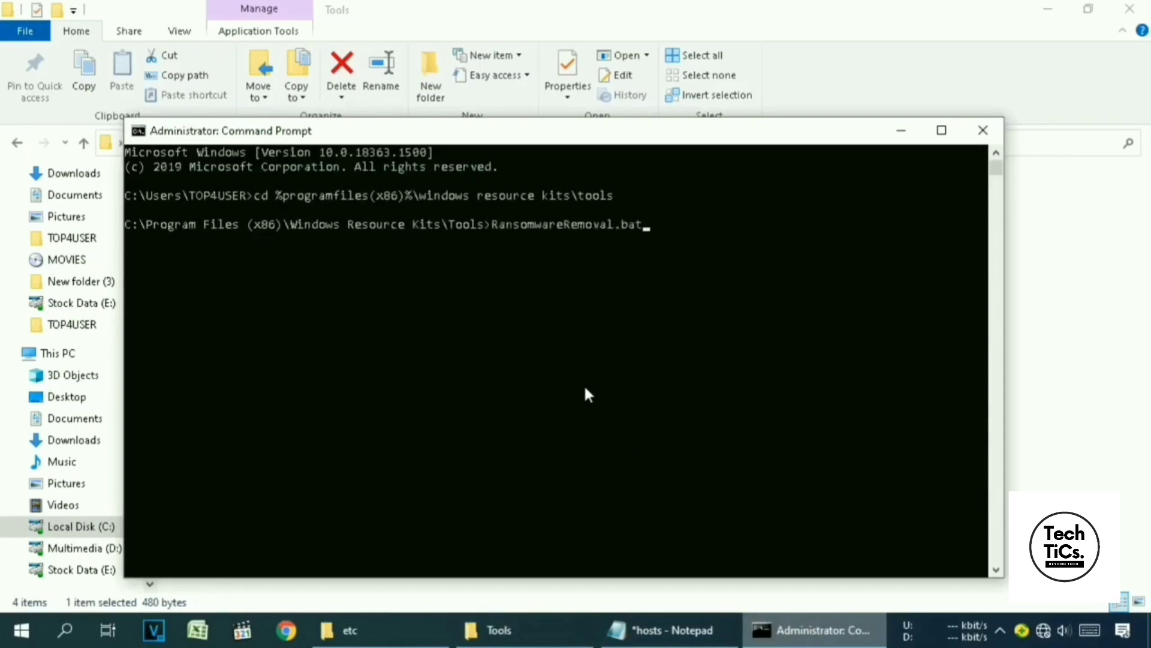
key("Return")
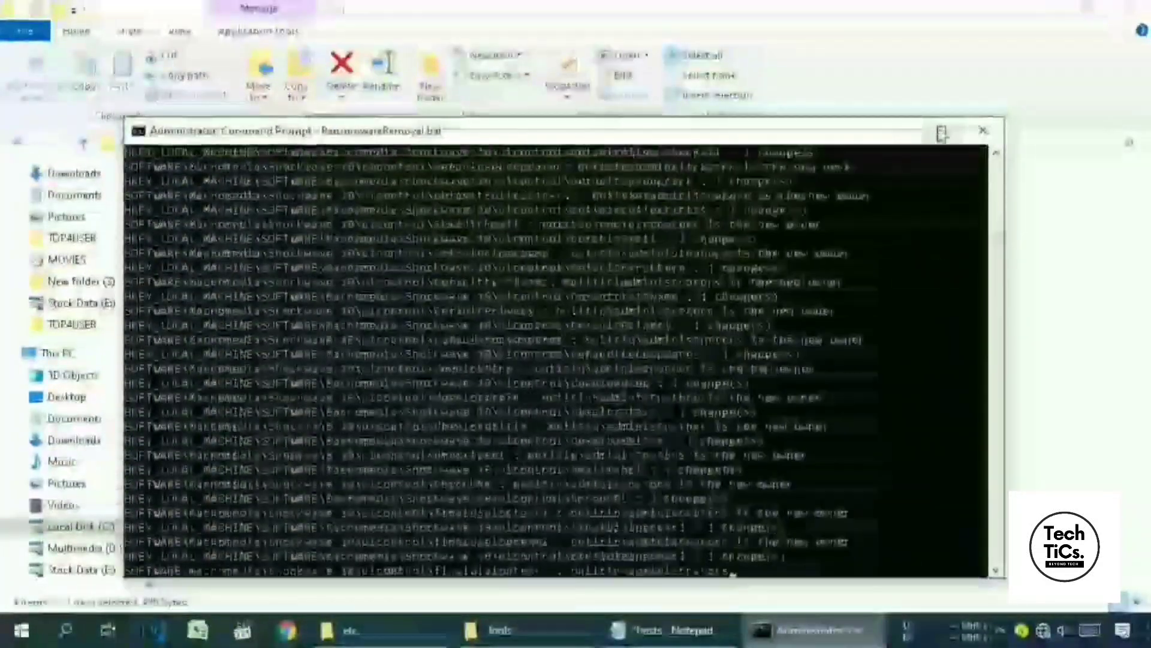
left_click(941, 130)
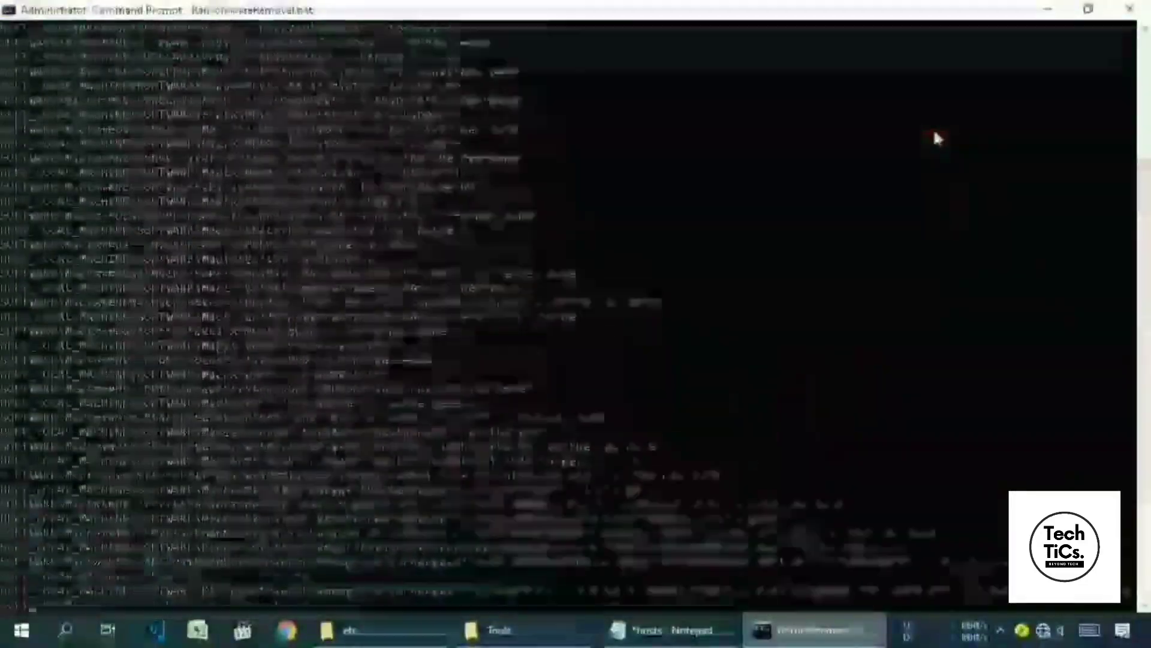